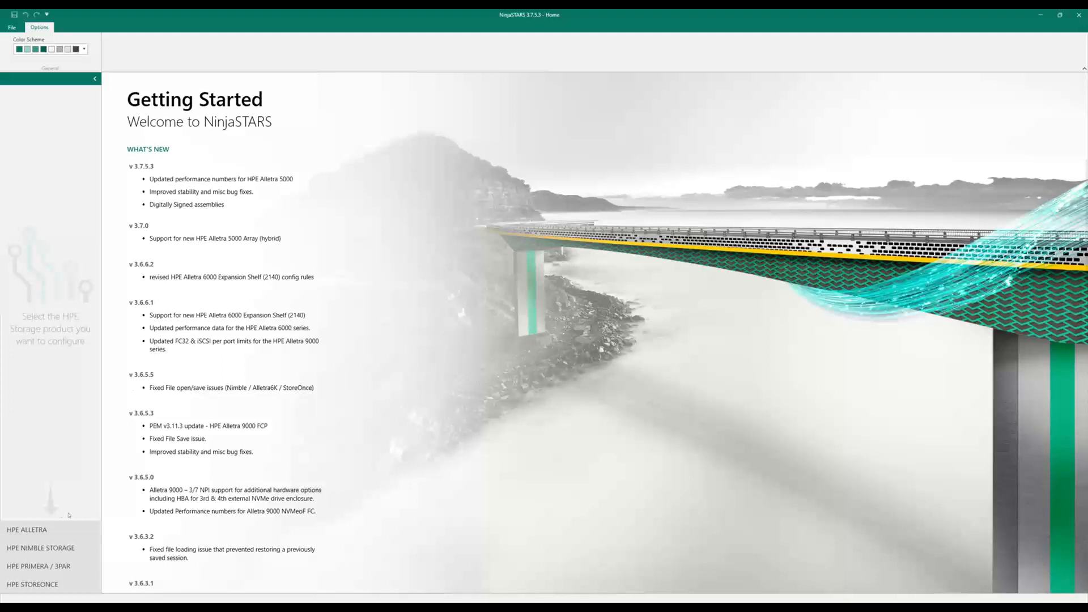
# Step: Open the HPE Alletra product family to configure its storage arrays
pyautogui.click(71, 531)
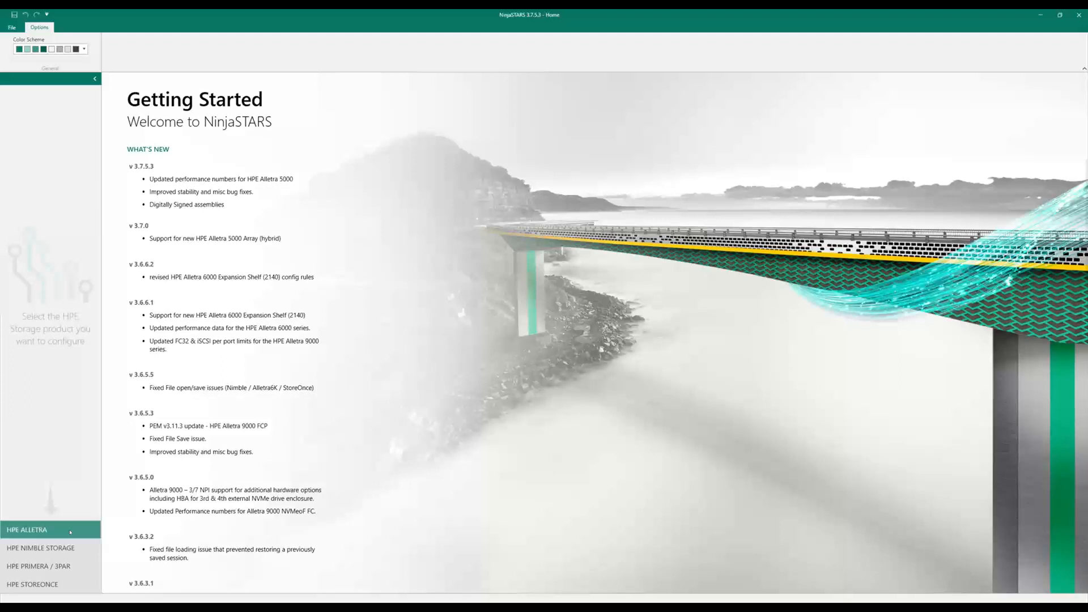
pyautogui.click(83, 551)
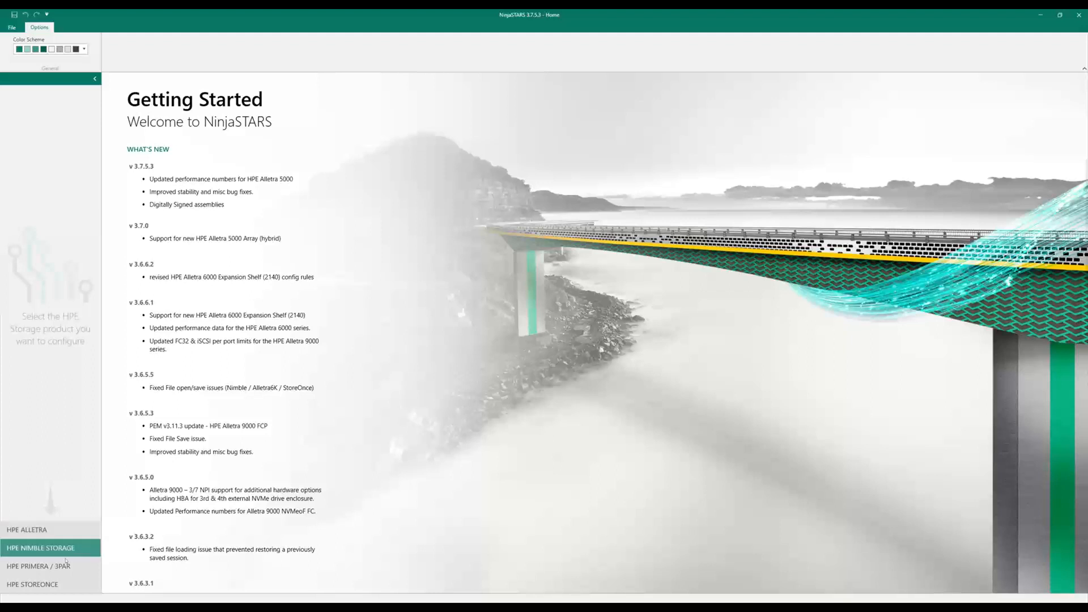
pyautogui.click(72, 570)
pyautogui.click(79, 584)
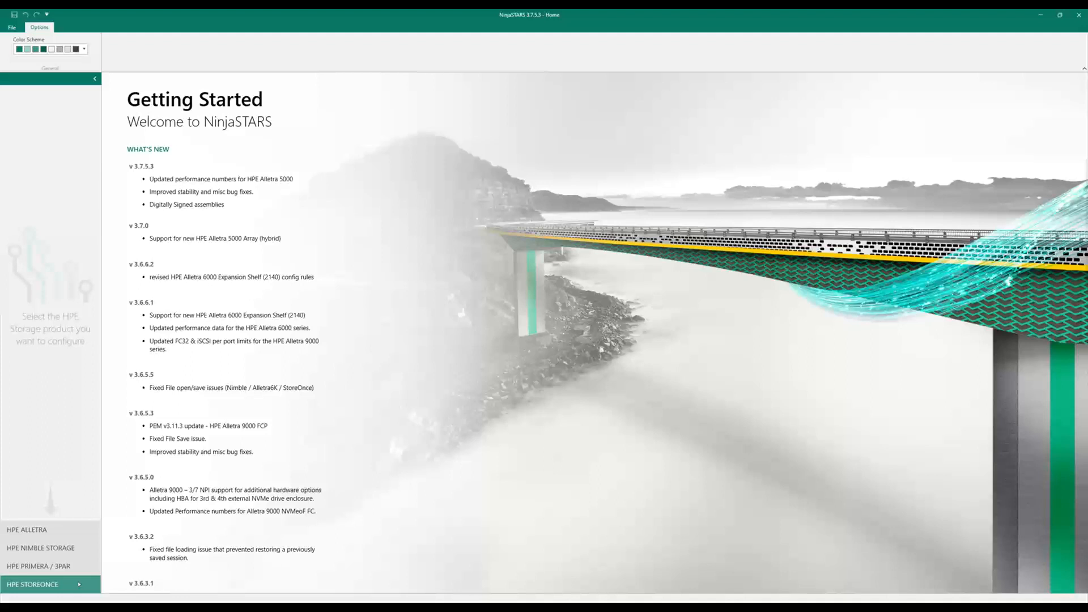
pyautogui.click(64, 531)
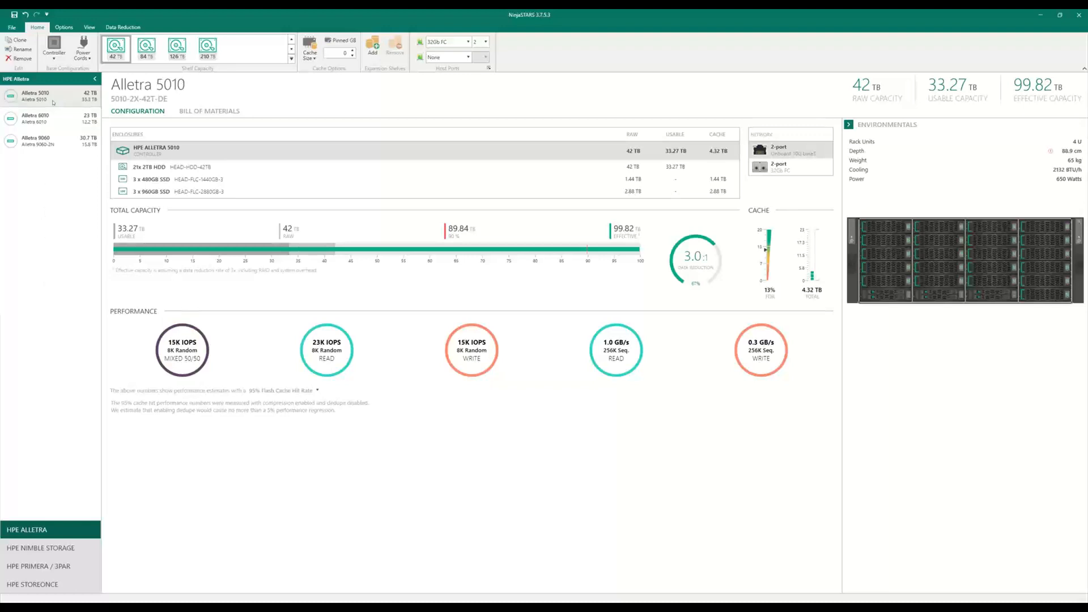
# Step: Examine the controller options of the Alletra 5010 and 6010 and the model options of the 9060, and return to the 5010
pyautogui.click(52, 59)
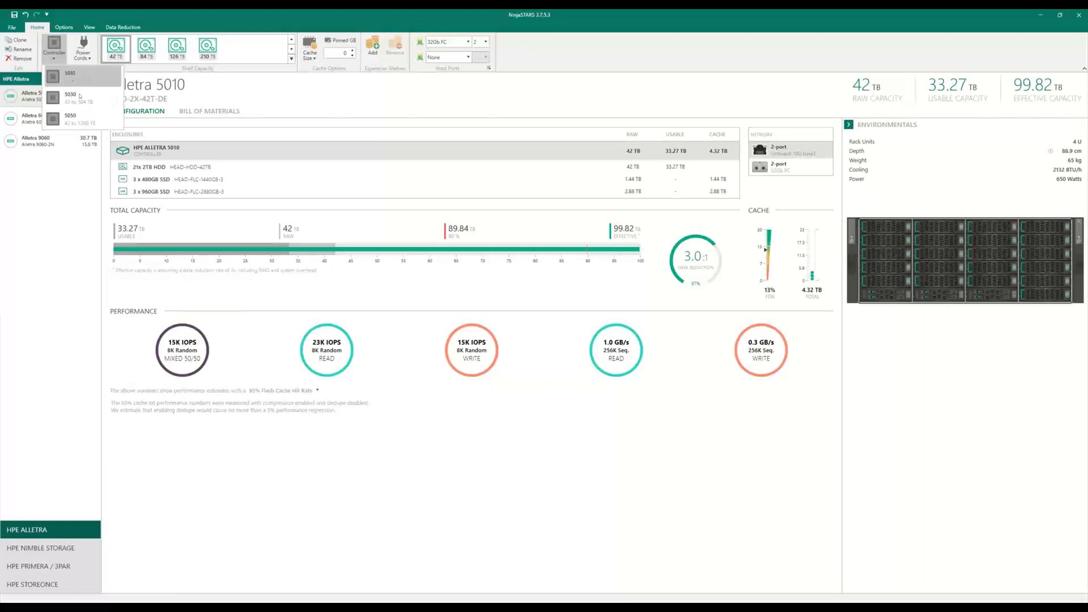
pyautogui.click(36, 99)
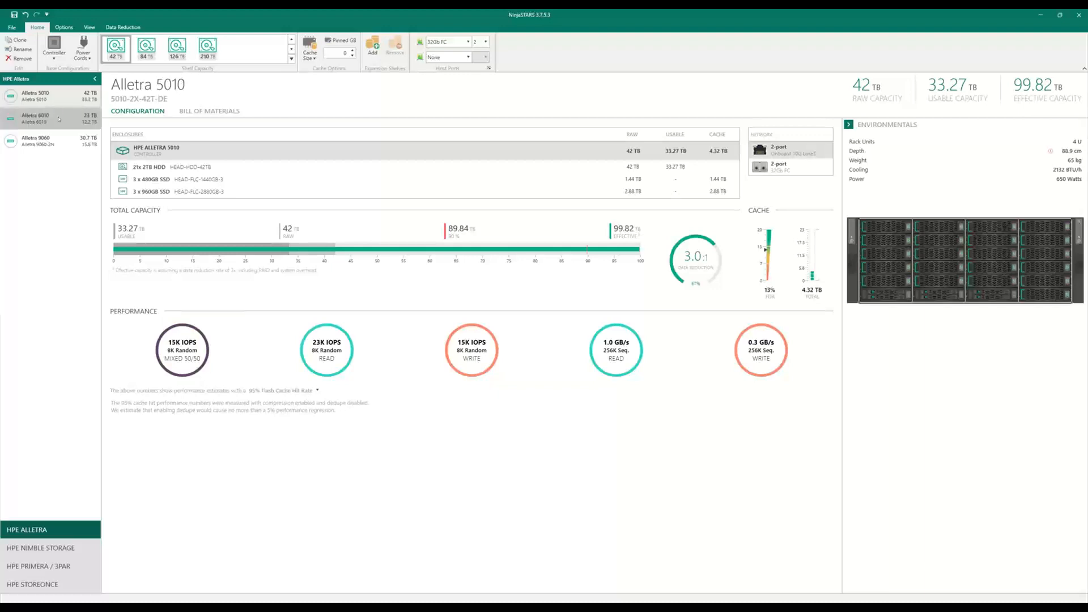
pyautogui.click(59, 118)
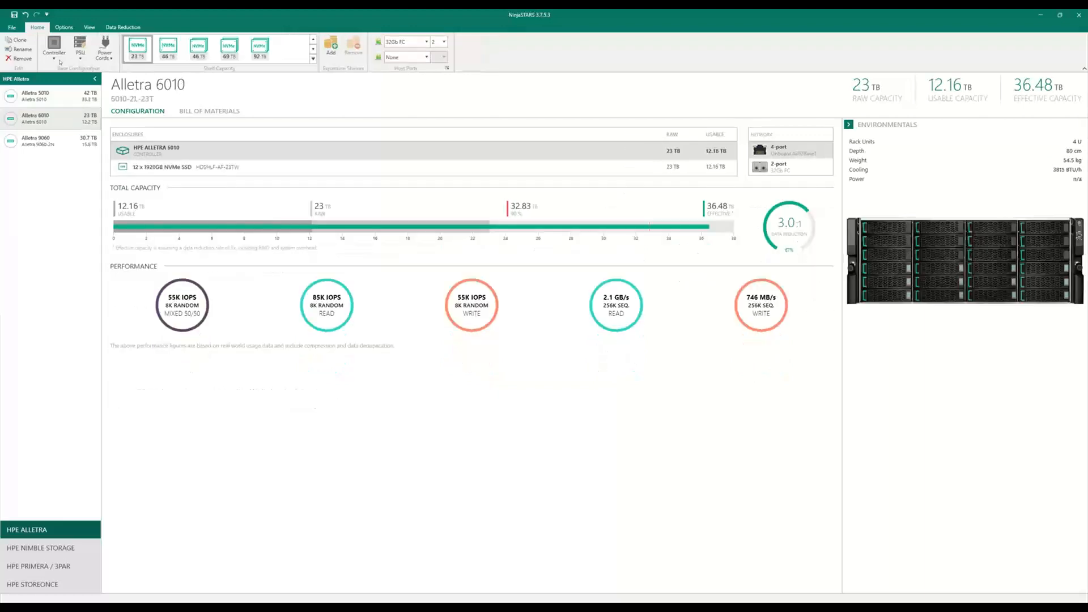
pyautogui.click(55, 52)
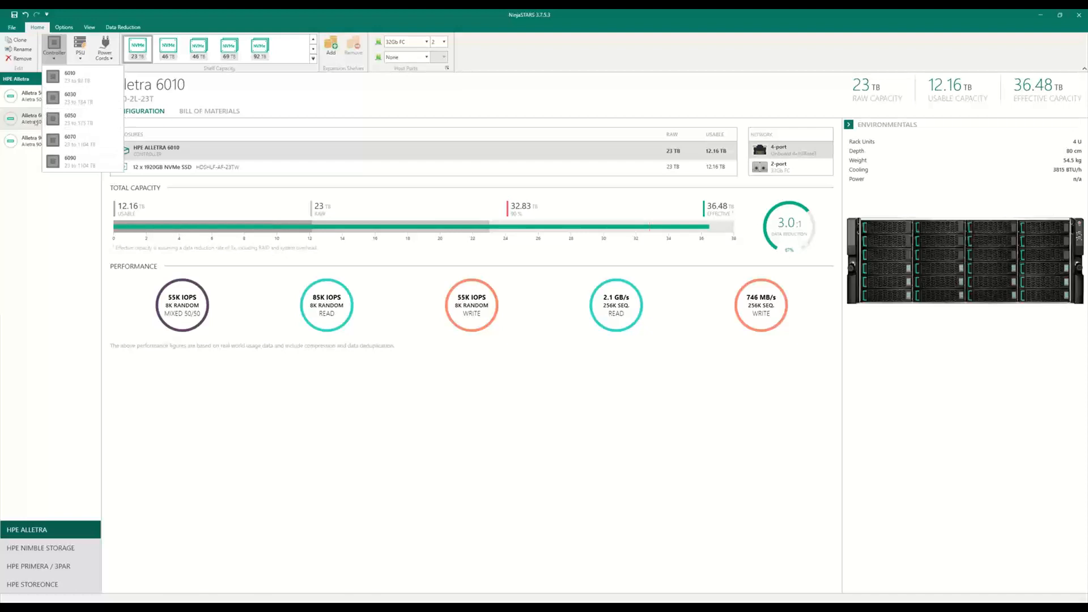
pyautogui.click(36, 122)
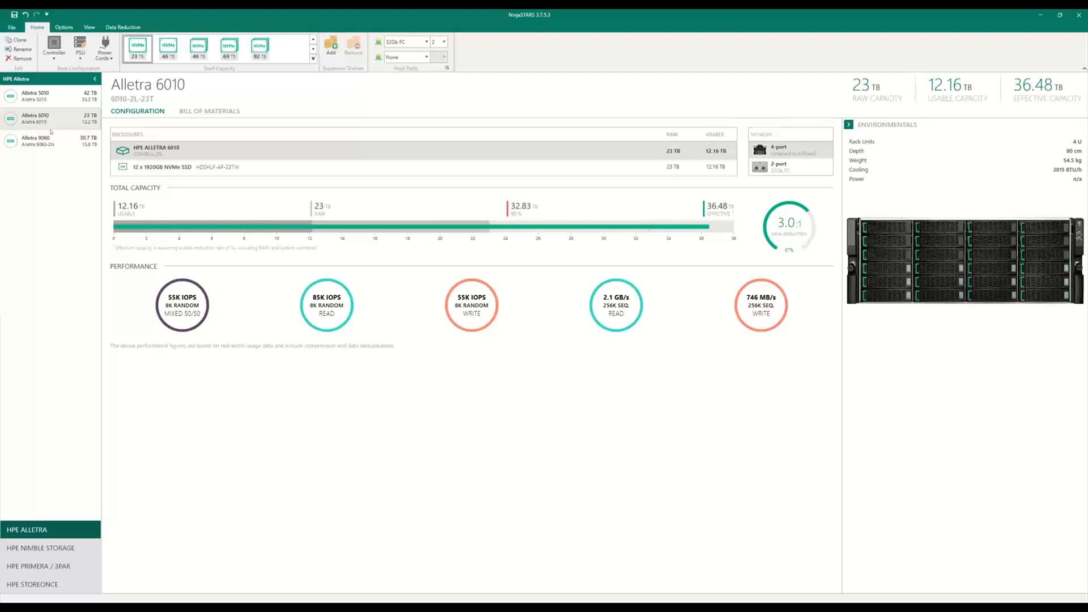
pyautogui.click(63, 147)
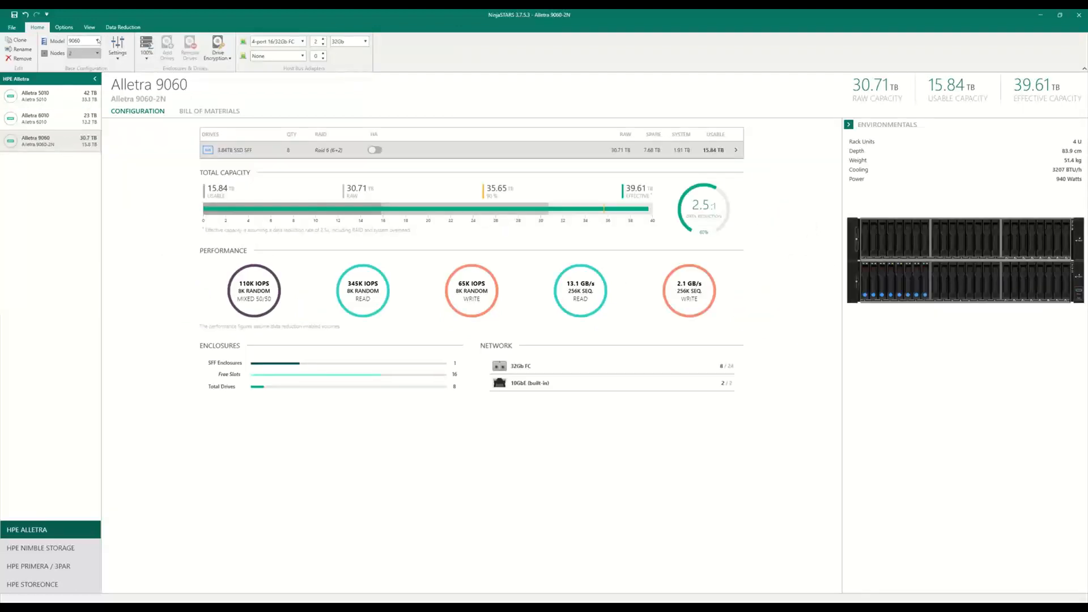
pyautogui.click(89, 41)
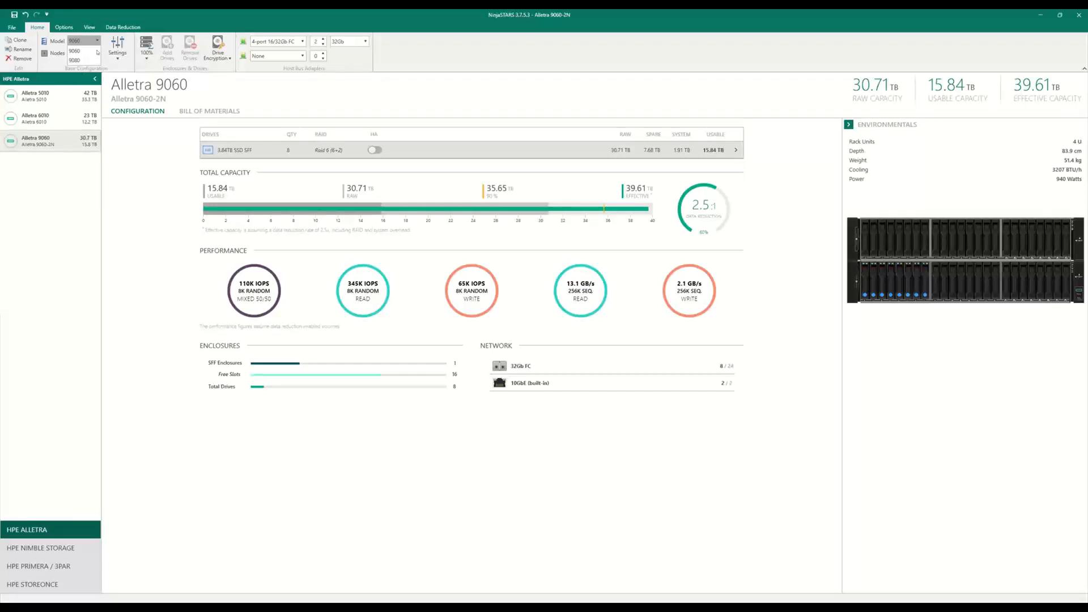
pyautogui.click(97, 41)
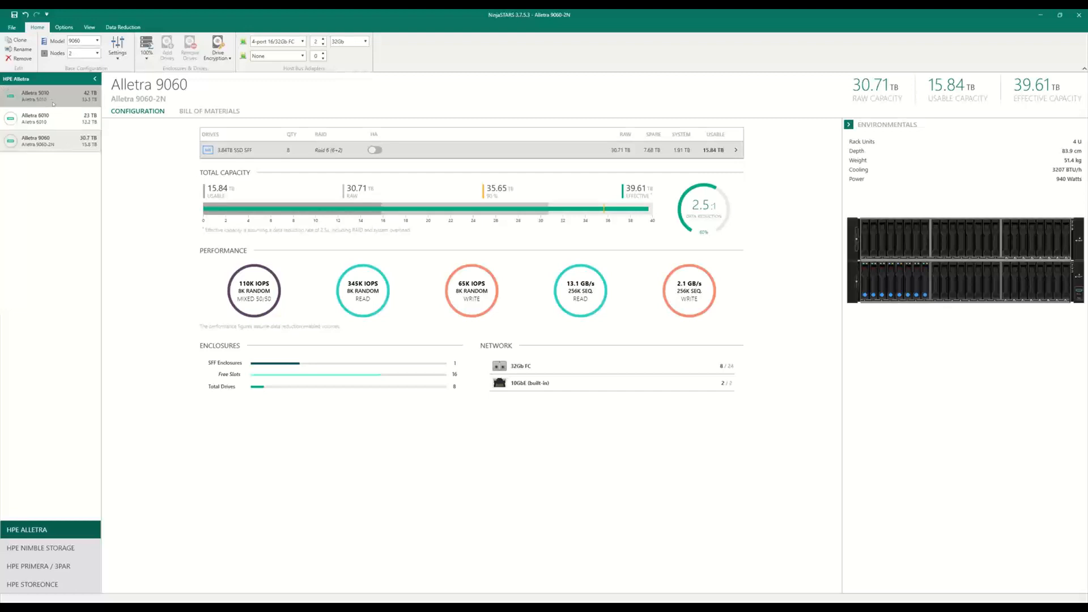
pyautogui.click(53, 104)
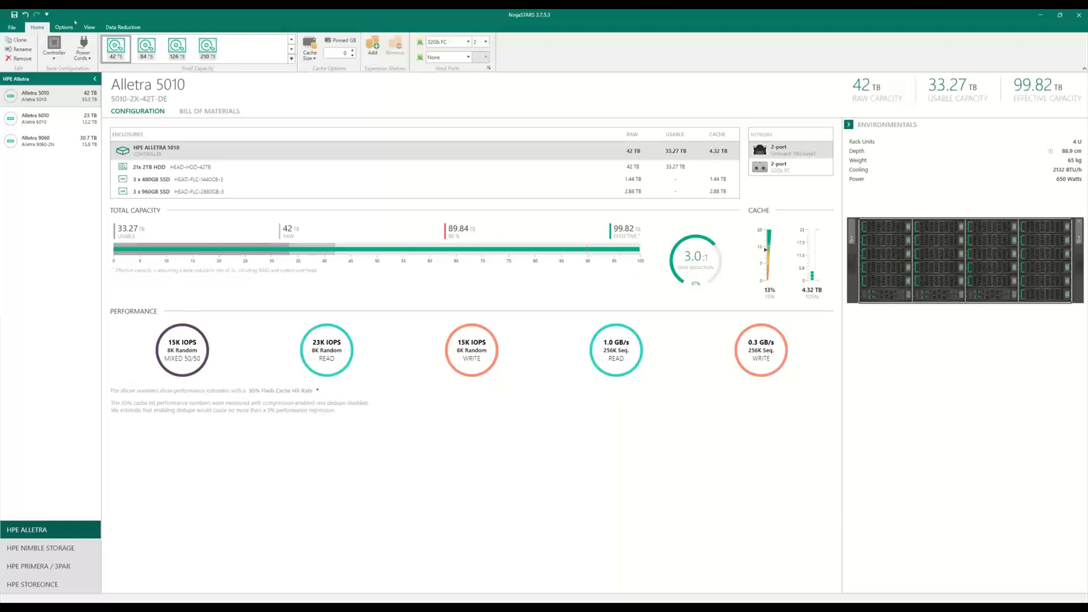
# Step: Start an application-based data reduction estimate for the Alletra 5010 and add a Backup workload with capacity 1
pyautogui.click(139, 29)
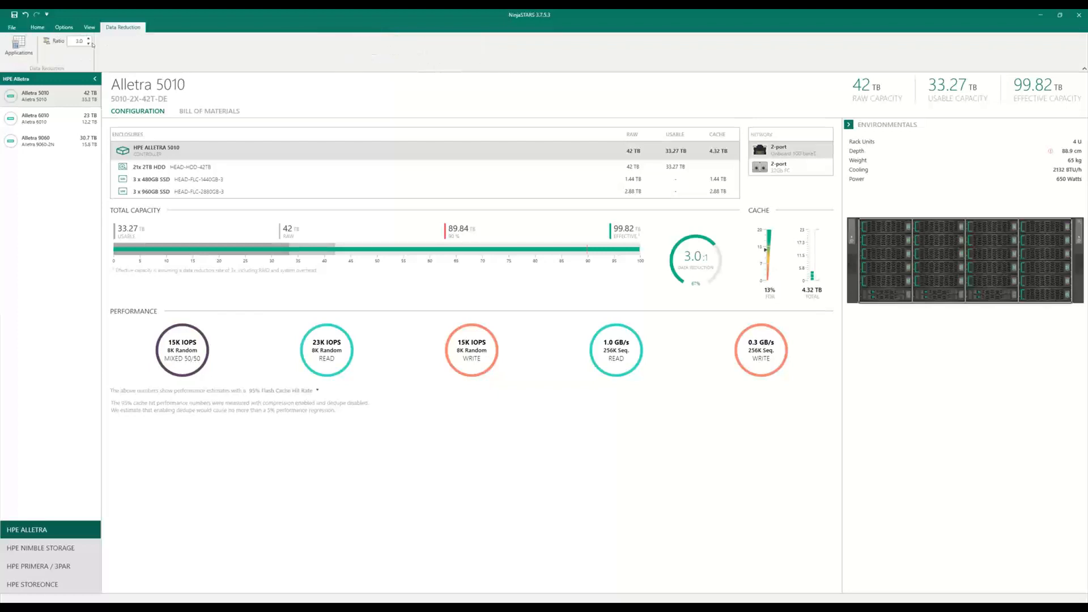
pyautogui.click(15, 45)
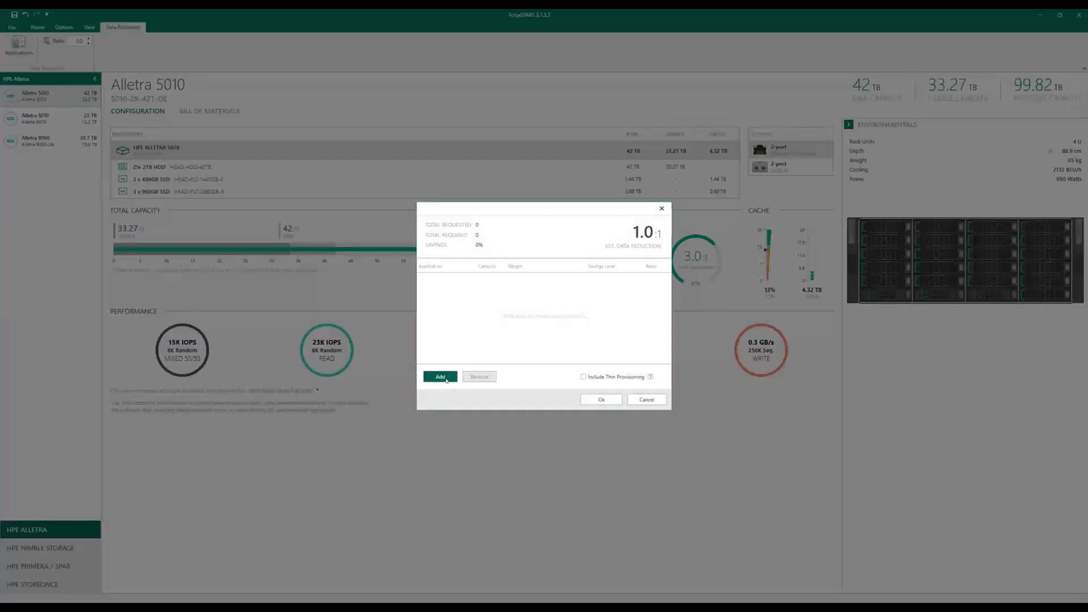
pyautogui.click(440, 377)
pyautogui.scroll(-1, 455, 318)
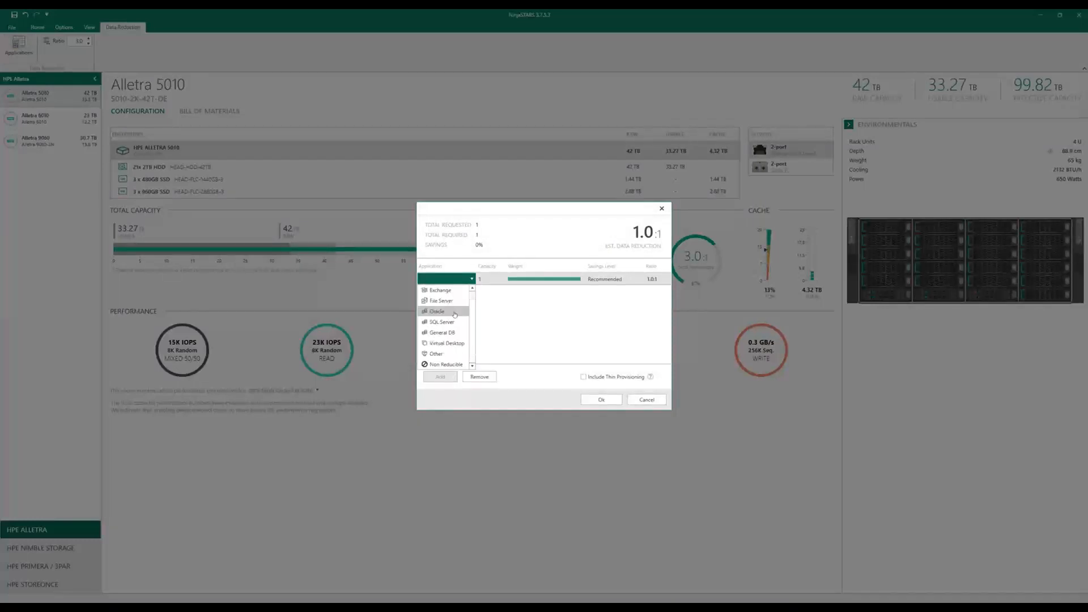
pyautogui.scroll(1, 455, 310)
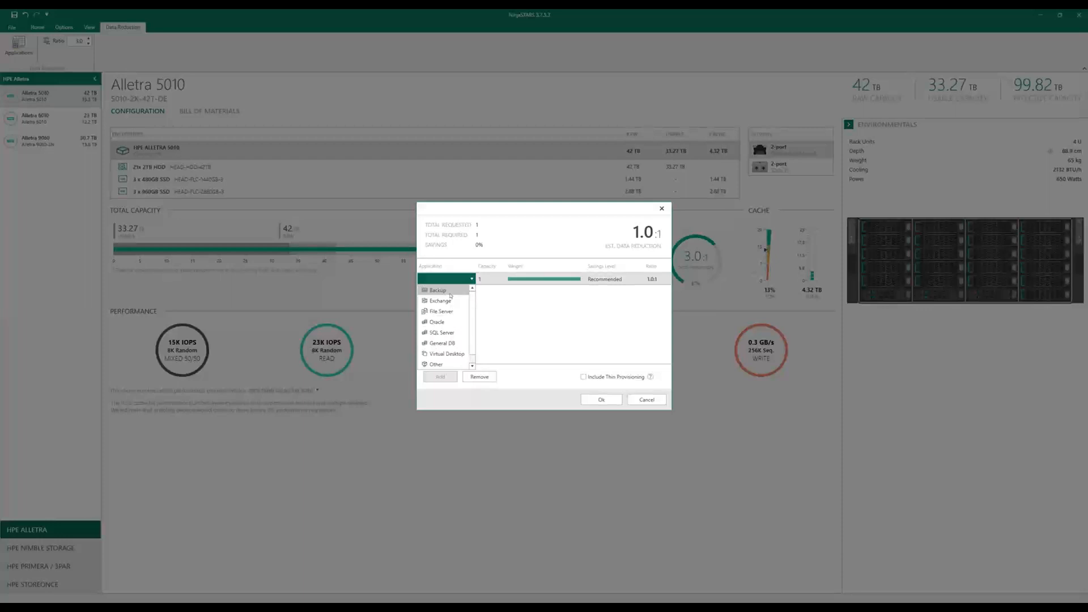
pyautogui.click(451, 290)
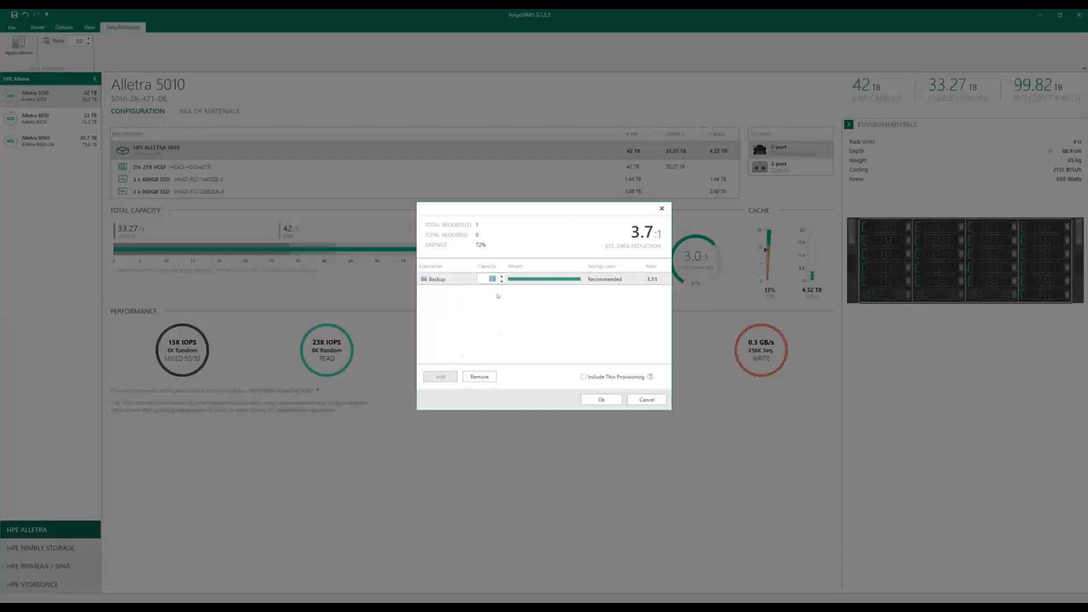
pyautogui.click(492, 310)
# Step: Add Oracle and Virtual Desktop workloads to the data reduction estimate, and discard the estimate
pyautogui.click(441, 378)
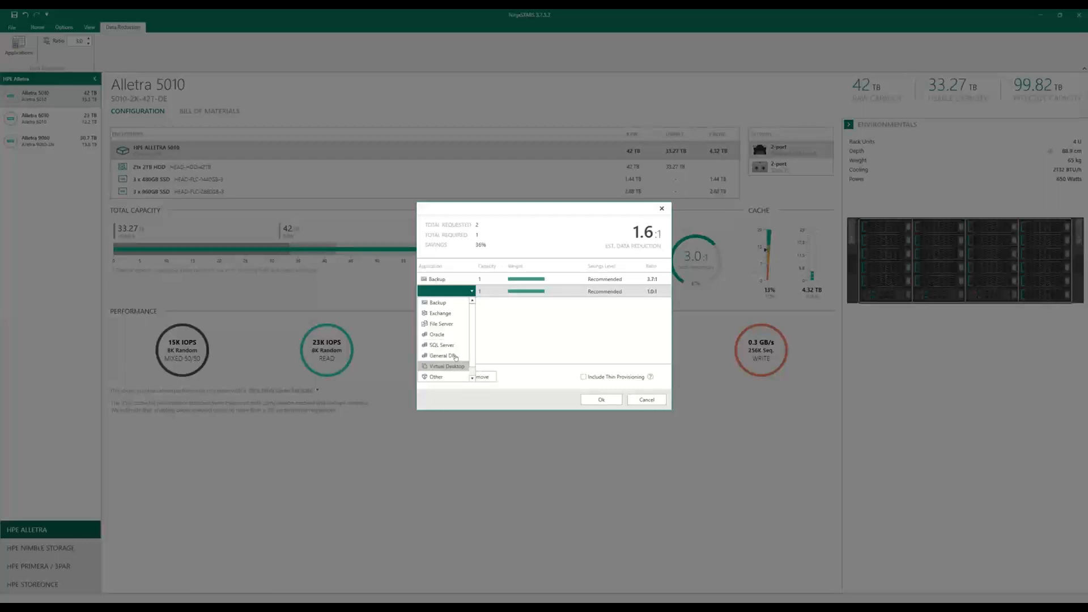
pyautogui.click(462, 334)
pyautogui.click(469, 335)
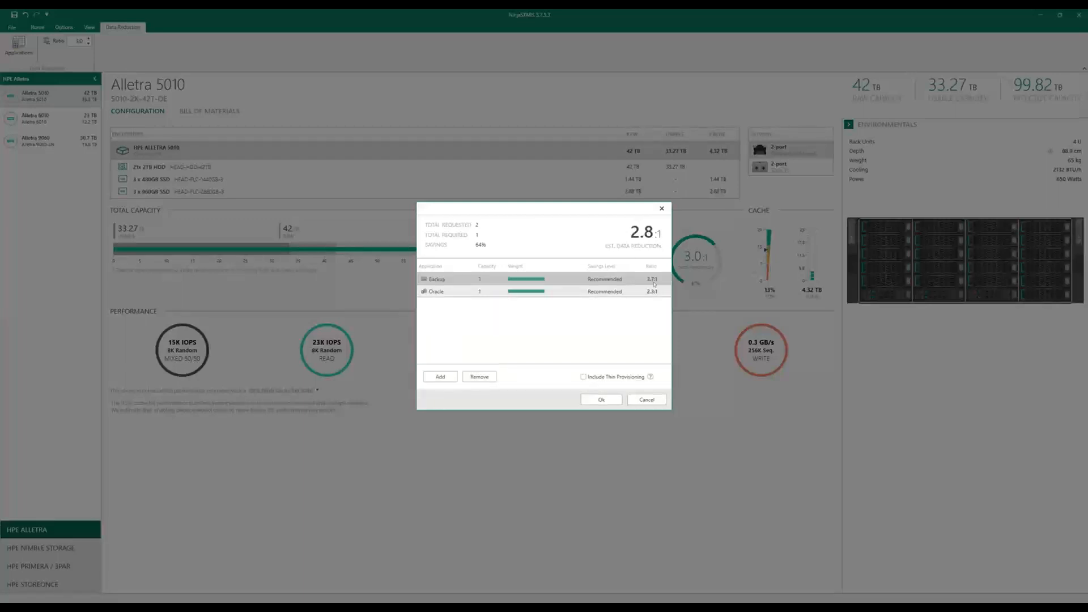
pyautogui.click(440, 377)
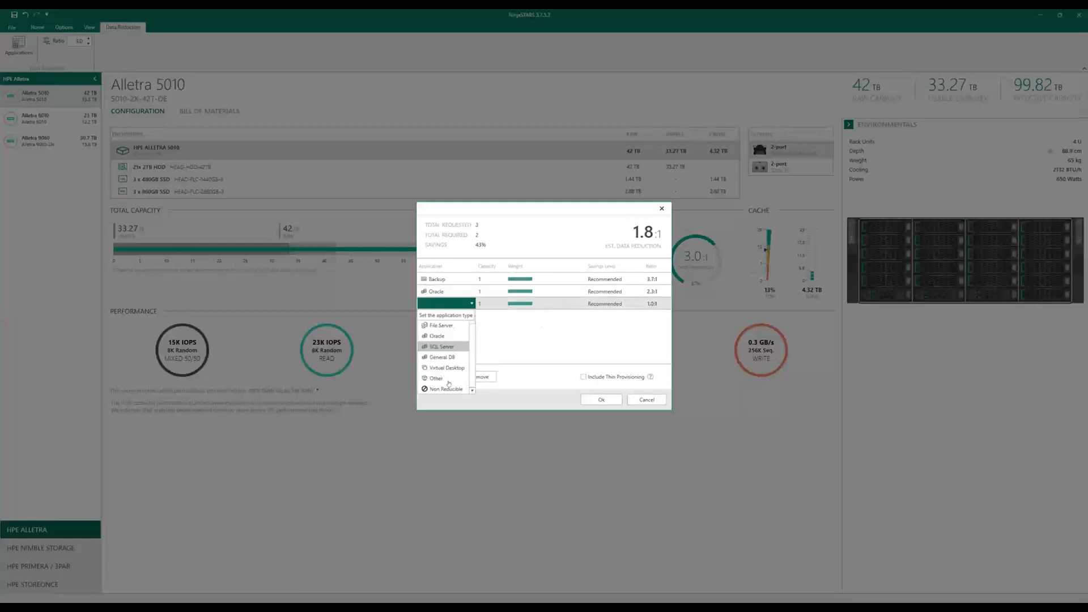
pyautogui.click(447, 368)
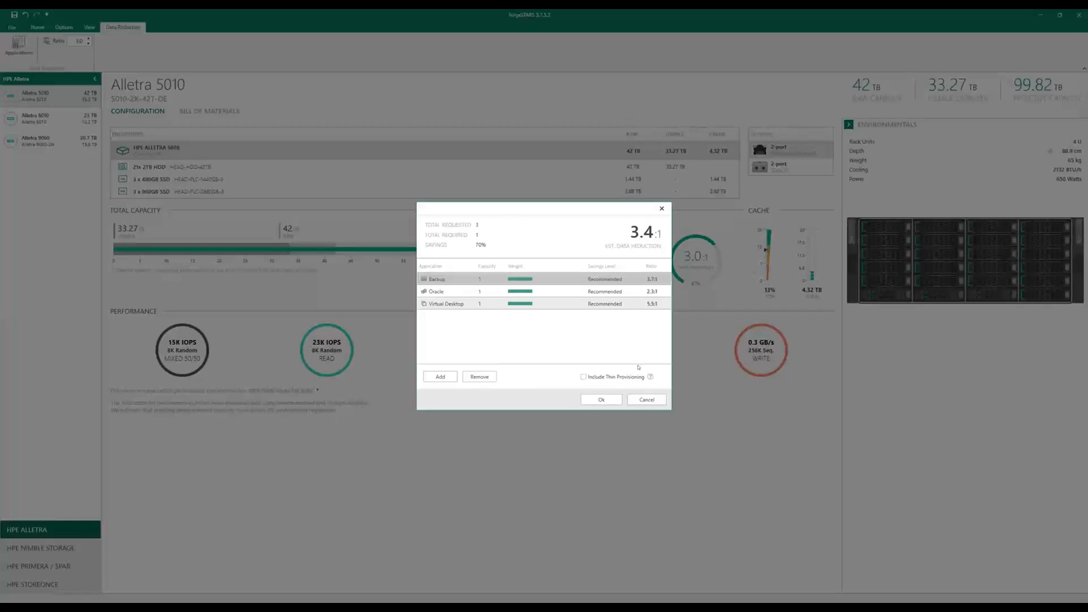
pyautogui.click(647, 400)
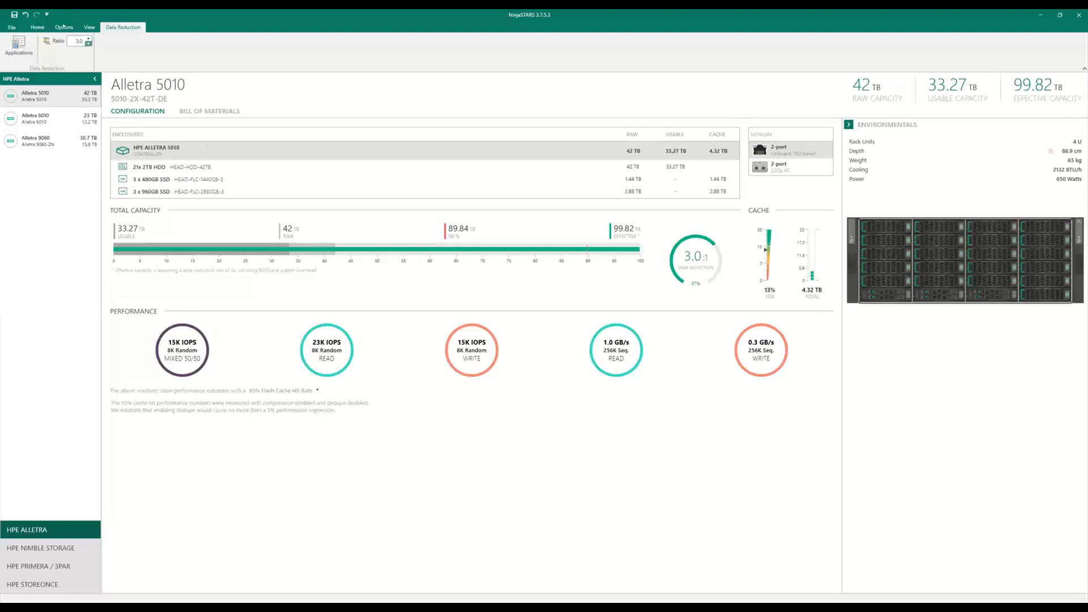
# Step: Try the 5030 controller on the Alletra 5010 configuration, and switch back to the 5010 controller
pyautogui.click(37, 27)
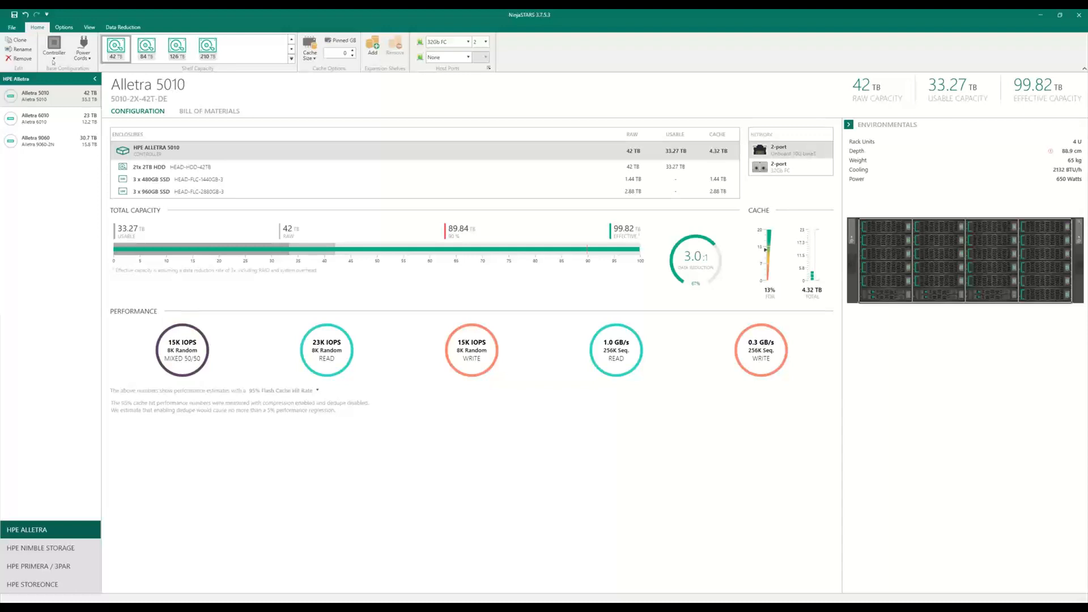
pyautogui.click(54, 57)
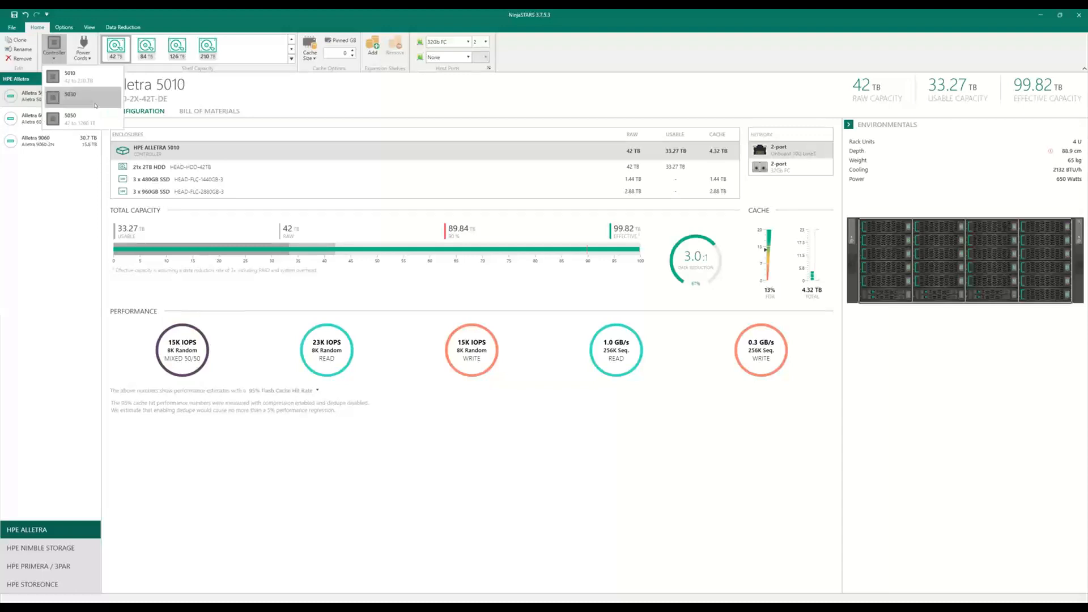
pyautogui.click(94, 103)
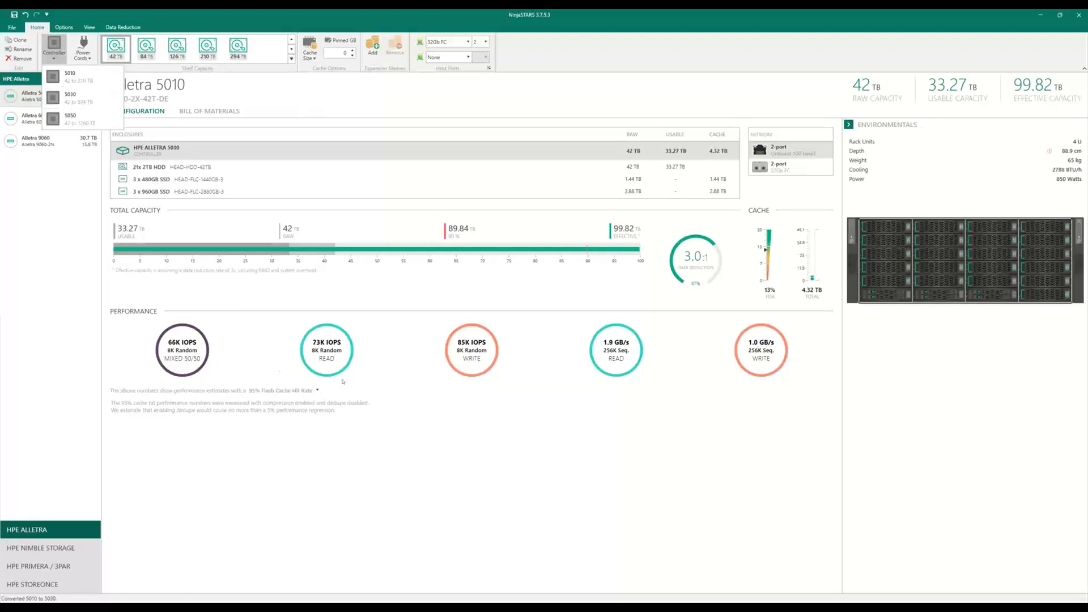
pyautogui.click(84, 73)
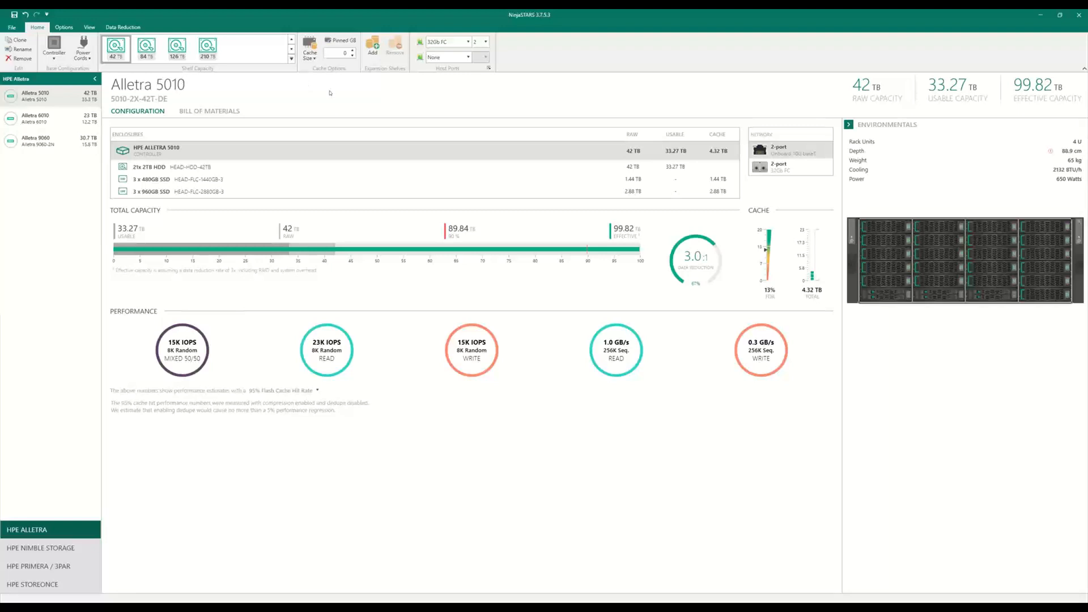
# Step: Try a 5760 GB cache size on the Alletra 5010, and settle on 8640 GB
pyautogui.click(313, 58)
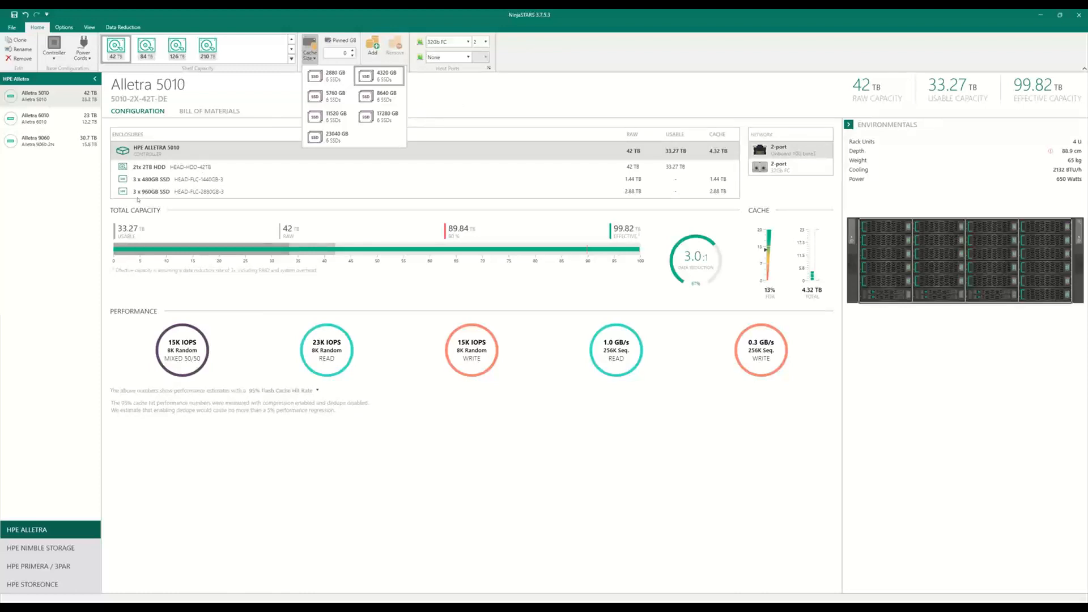
pyautogui.click(328, 101)
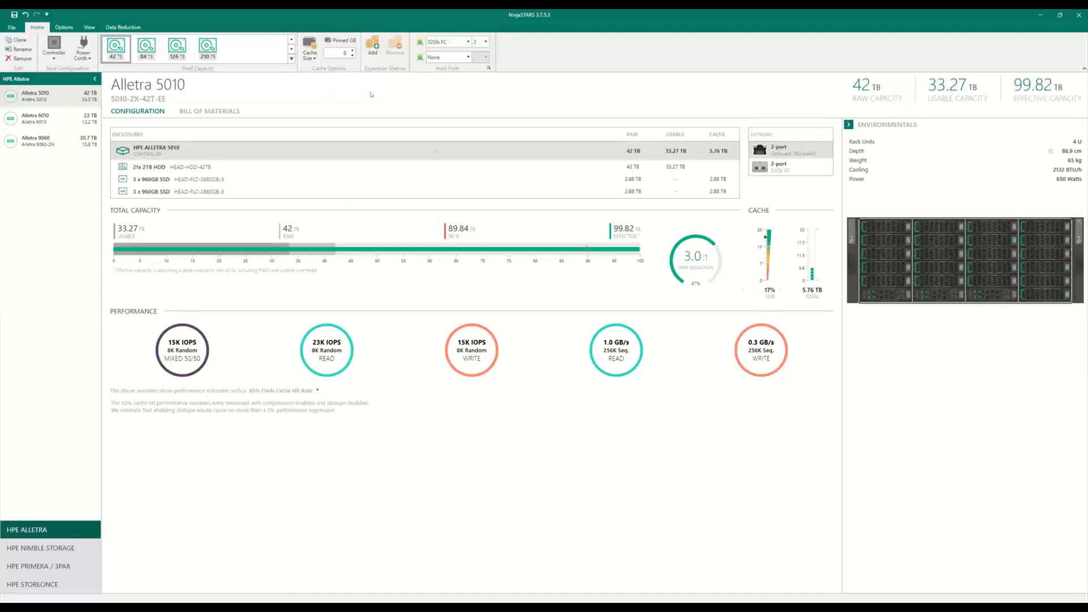
pyautogui.click(310, 51)
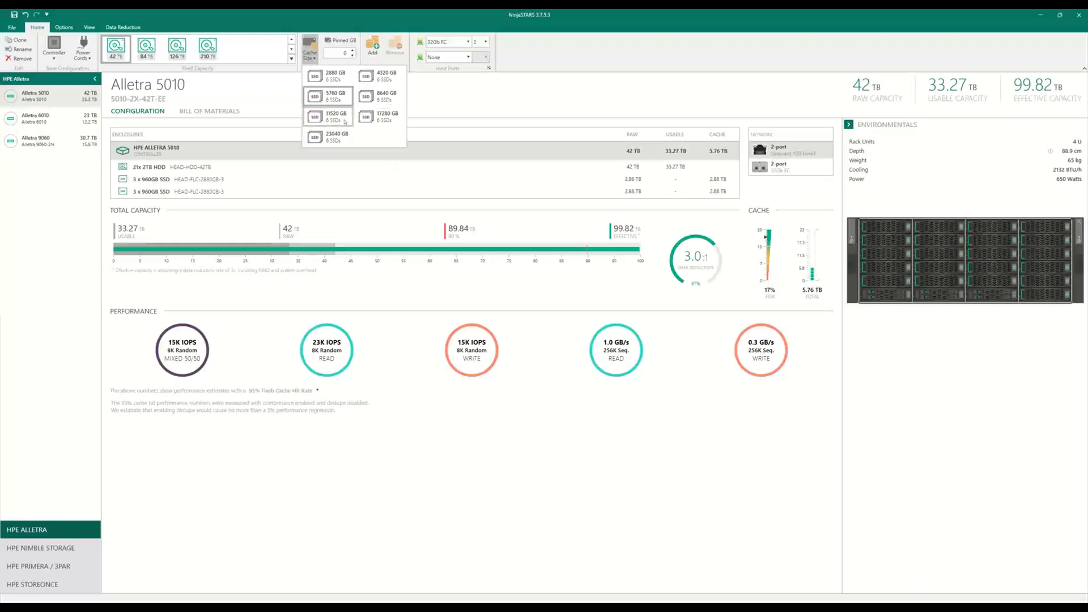
pyautogui.click(388, 99)
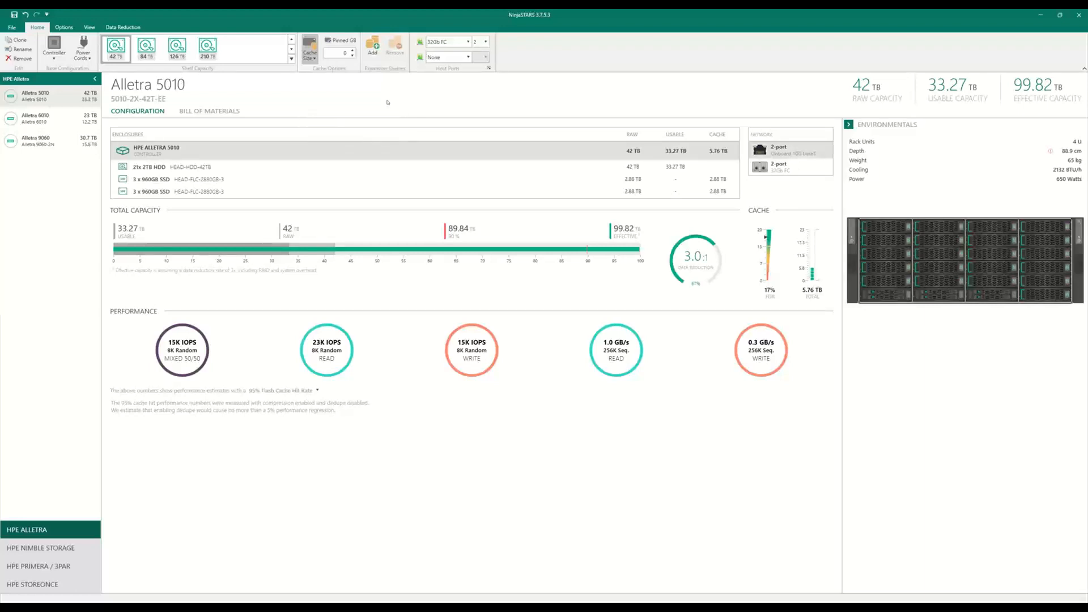
# Step: Set the Alletra 5010's pinned cache capacity to 1,024 GB
pyautogui.click(352, 50)
pyautogui.click(352, 50)
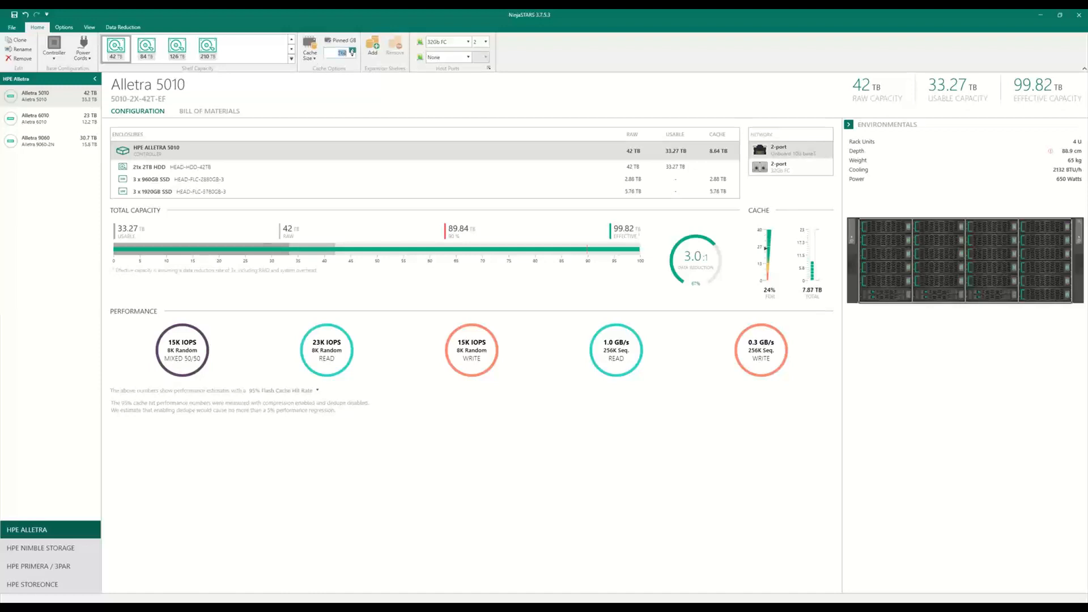
pyautogui.click(352, 50)
pyautogui.click(352, 50)
pyautogui.click(351, 51)
pyautogui.click(352, 55)
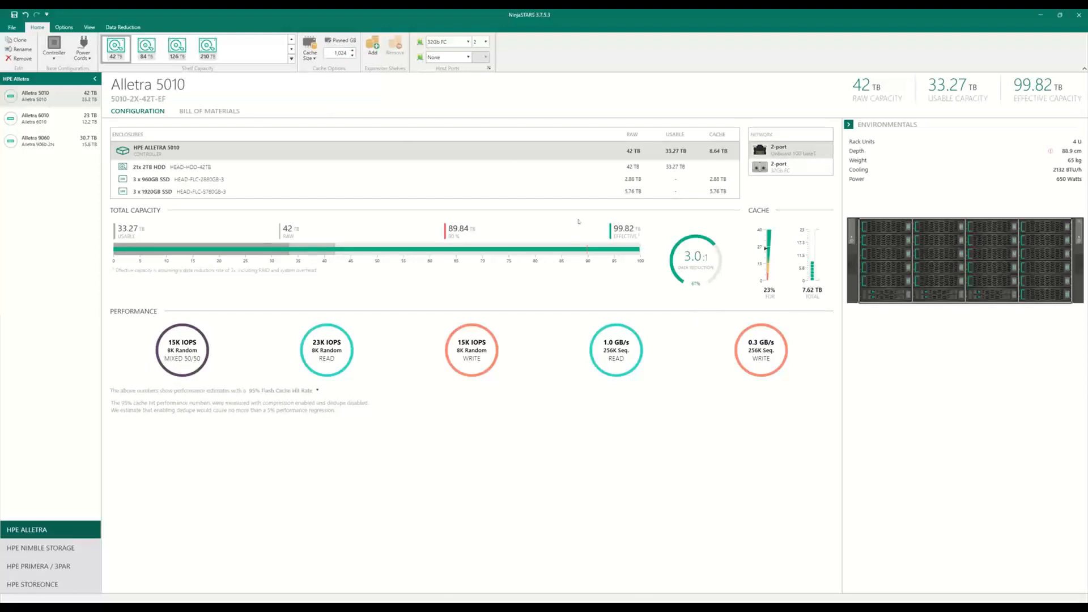
# Step: Examine the port types available for the Alletra 5010's first host port option, keeping 32Gb FC
pyautogui.click(468, 44)
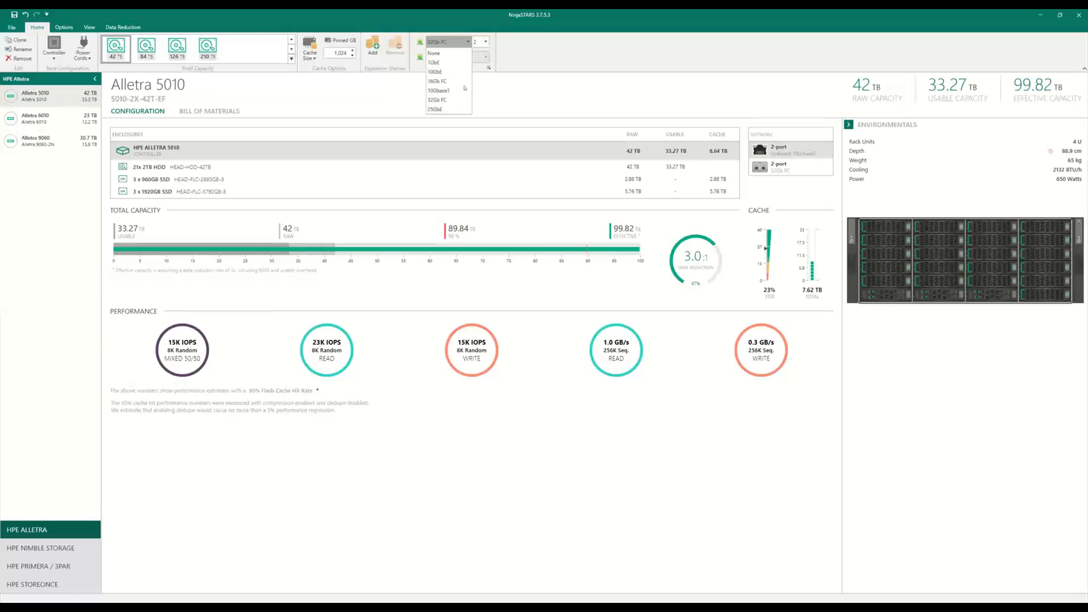
pyautogui.click(516, 81)
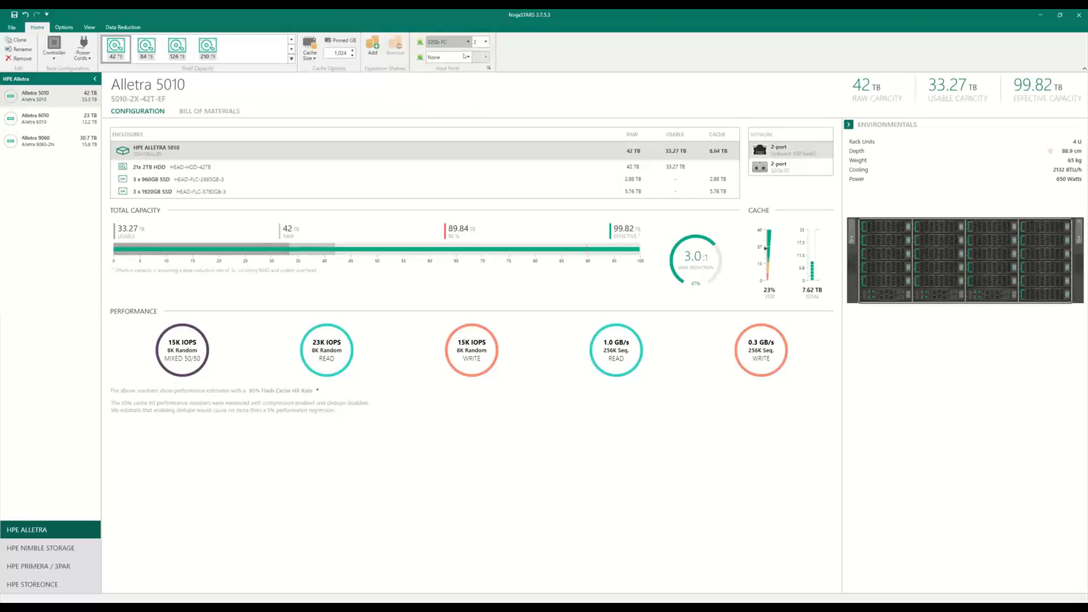
# Step: Set the Alletra 5010's second host port option to 25GbE
pyautogui.click(468, 57)
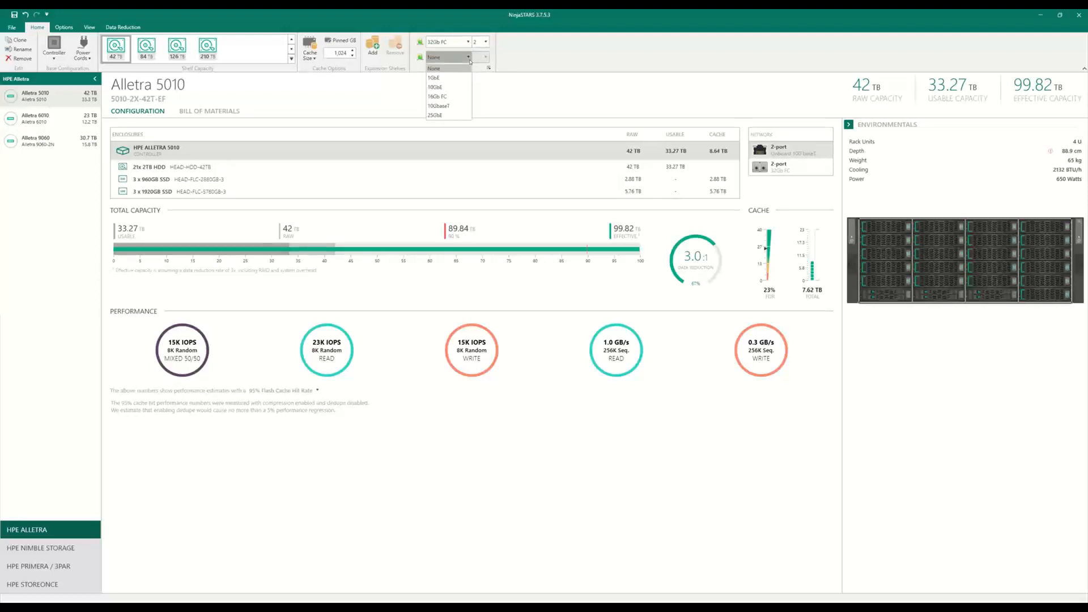
pyautogui.click(448, 114)
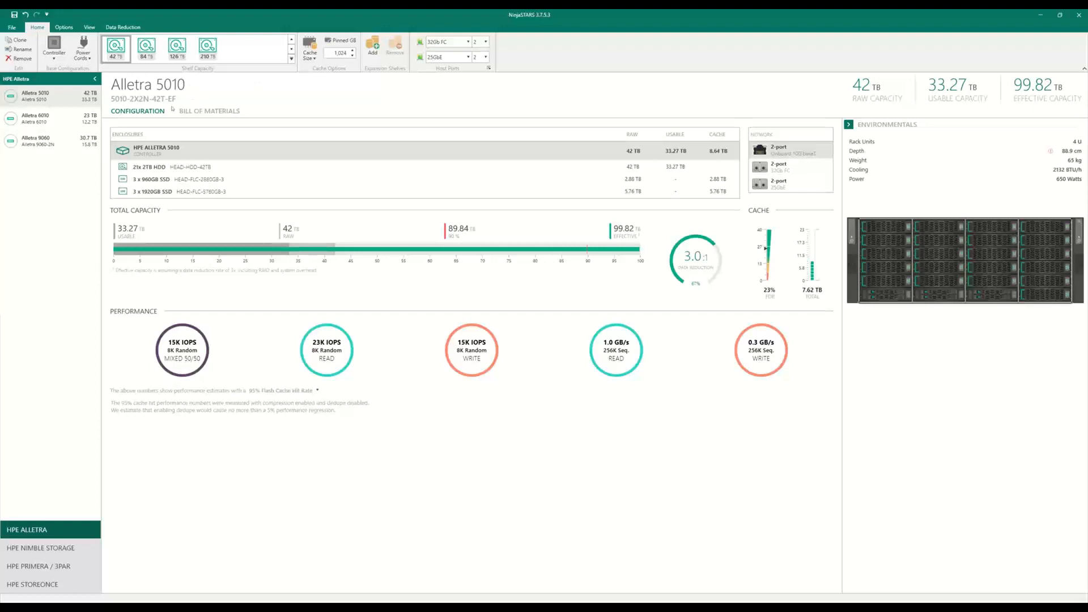
# Step: Open the Alletra 6010 configuration, try a 46 TB shelf capacity, and settle on 92 TB
pyautogui.click(69, 119)
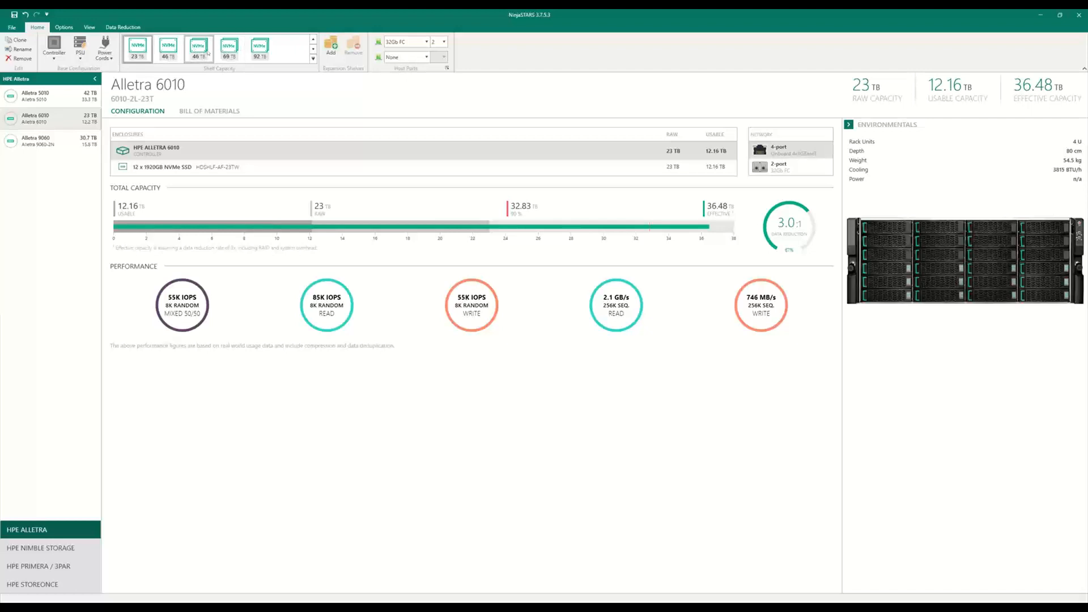
pyautogui.click(205, 54)
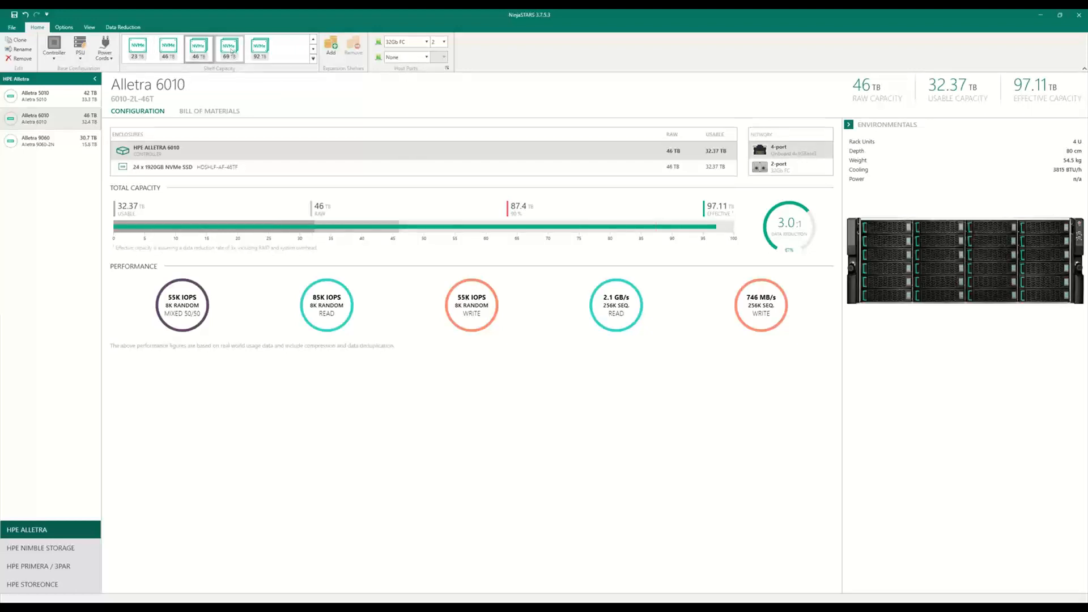
pyautogui.click(257, 48)
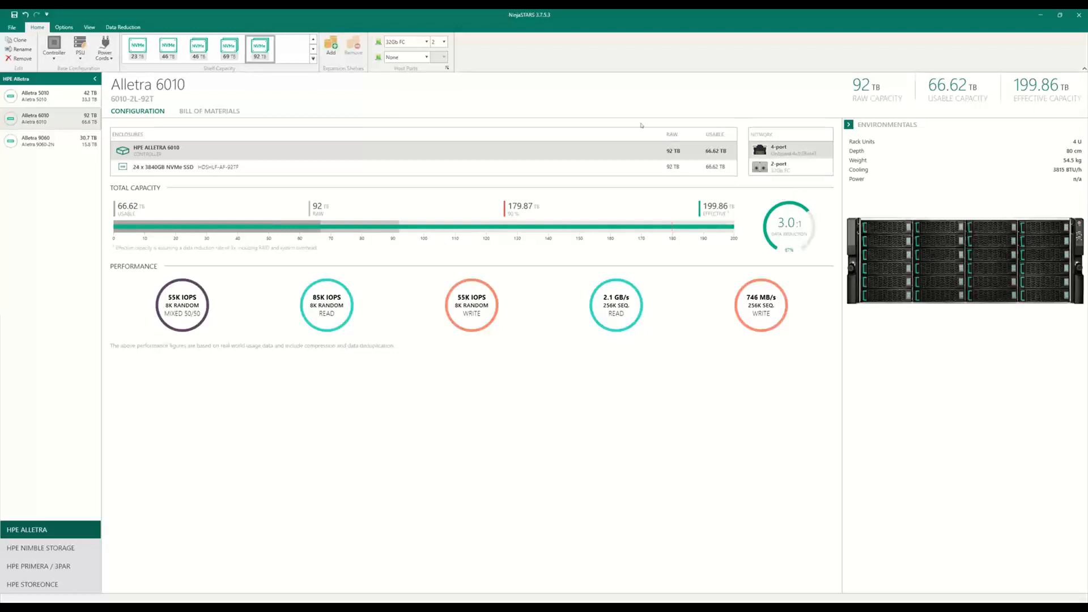
# Step: Review the Alletra 6010's first host port types, keeping 32Gb FC, and set the second host port to 10/25GbE
pyautogui.click(420, 47)
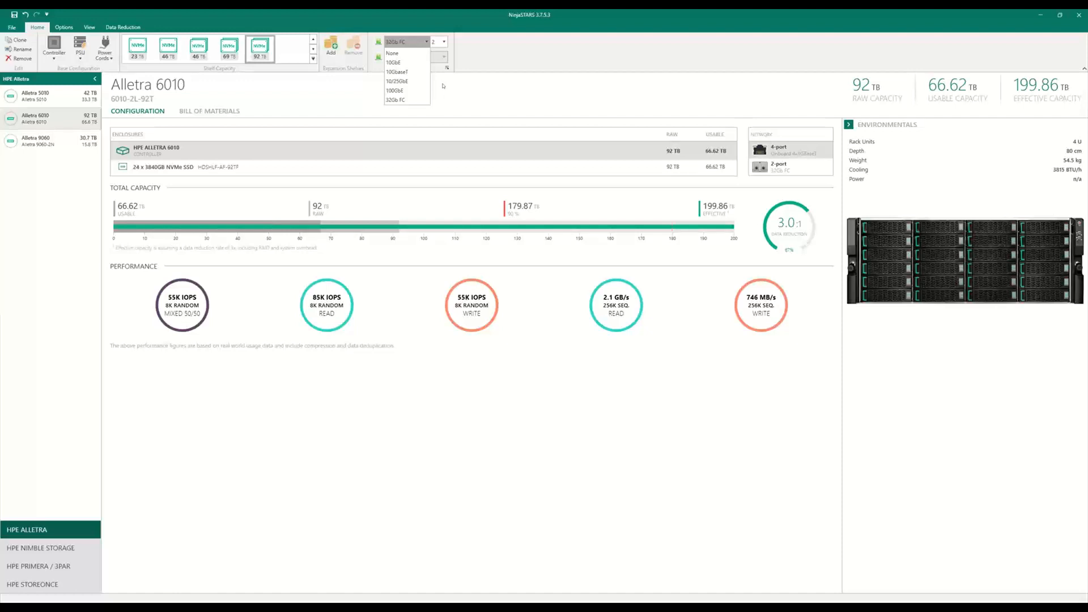
pyautogui.click(443, 85)
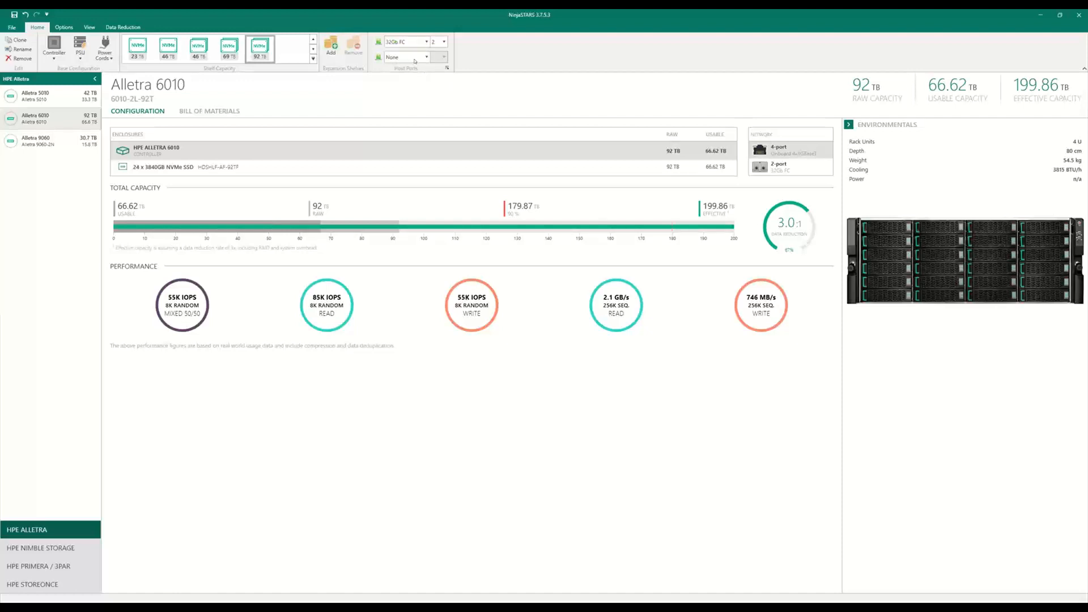
pyautogui.click(414, 58)
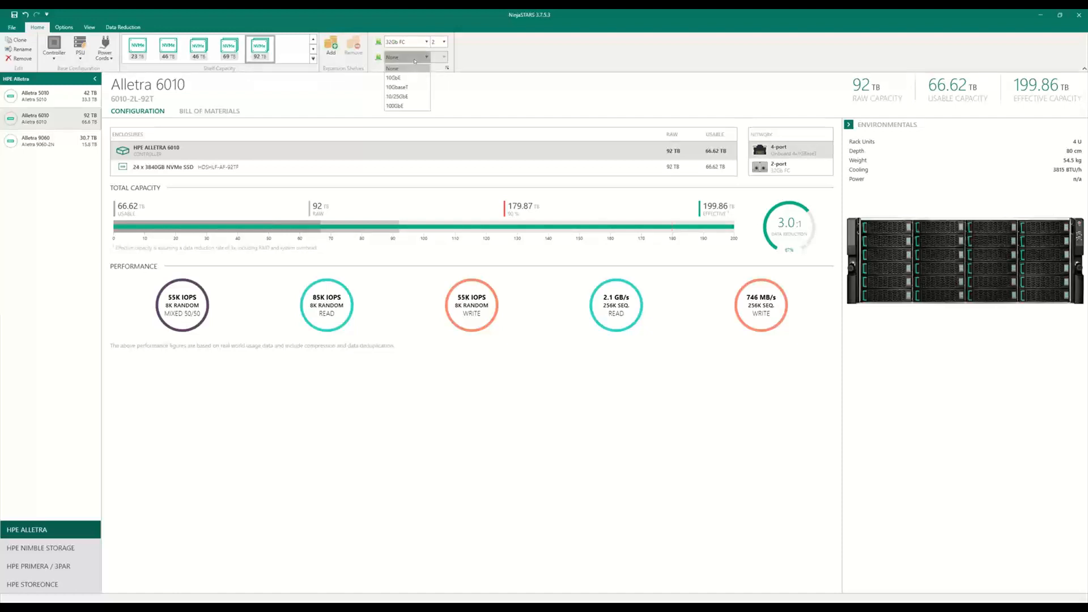
pyautogui.click(411, 97)
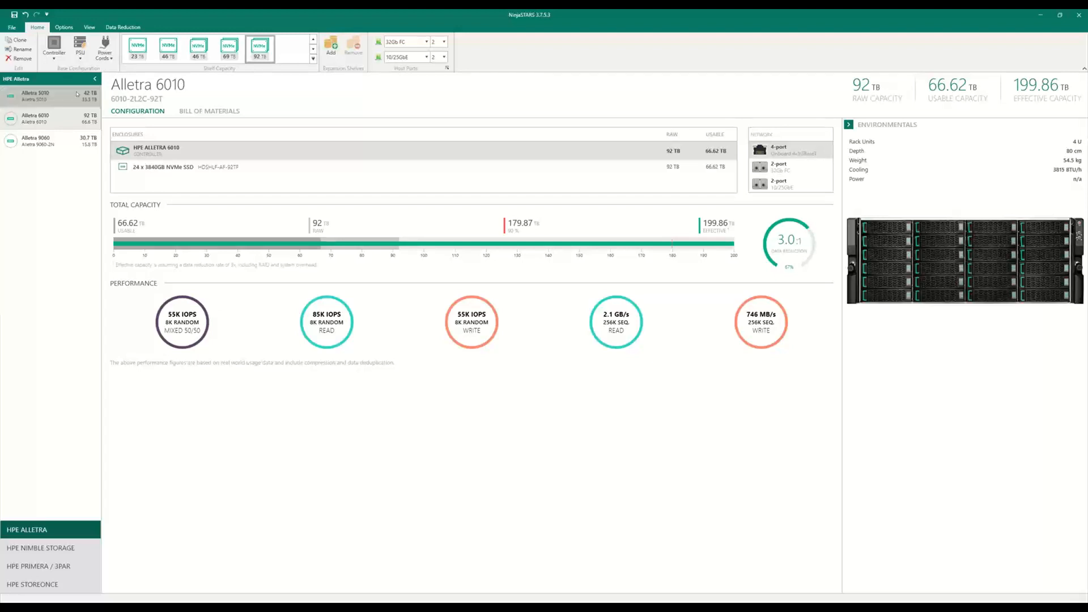
# Step: Review the controller models available for the Alletra 6010, and briefly revisit the Alletra 5010 configuration for comparison
pyautogui.click(54, 54)
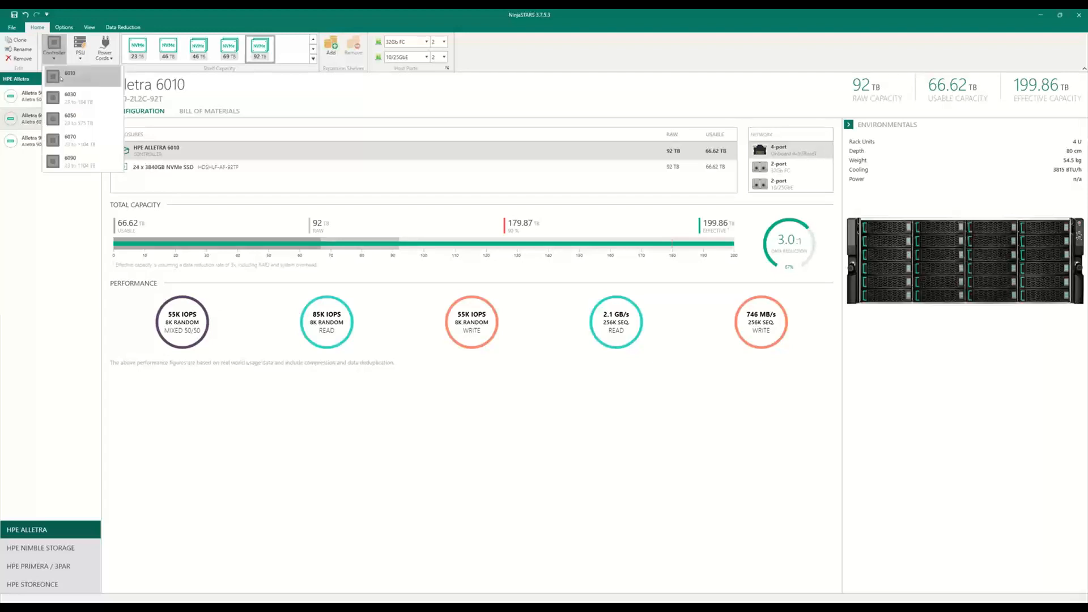
pyautogui.click(206, 85)
pyautogui.click(63, 99)
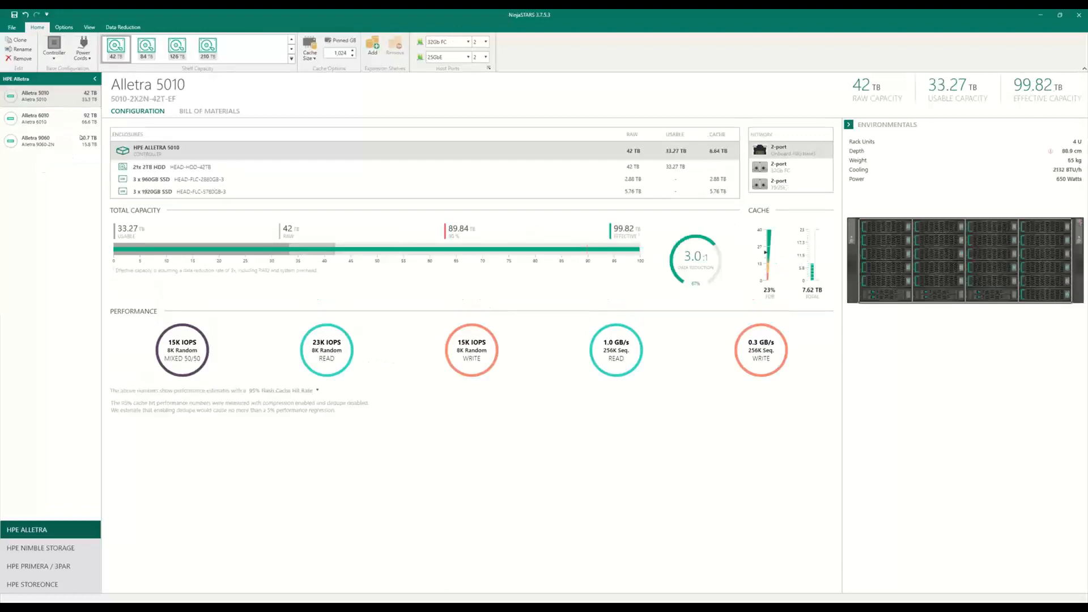
pyautogui.click(68, 120)
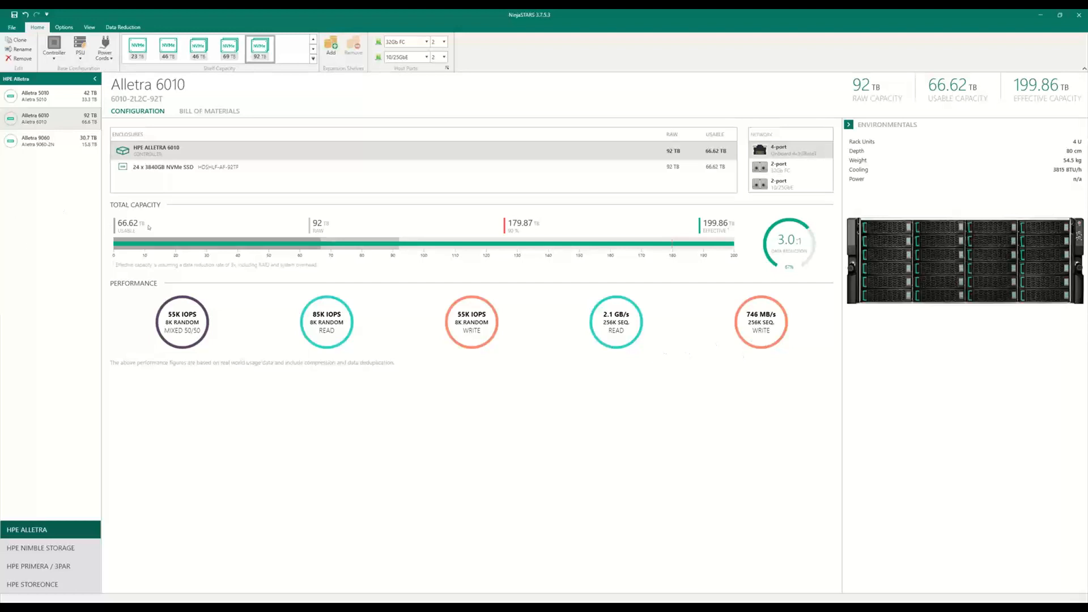
# Step: Try the 6050 controller on the Alletra 6010 configuration, and switch back to the 6010 controller
pyautogui.click(53, 55)
pyautogui.click(84, 118)
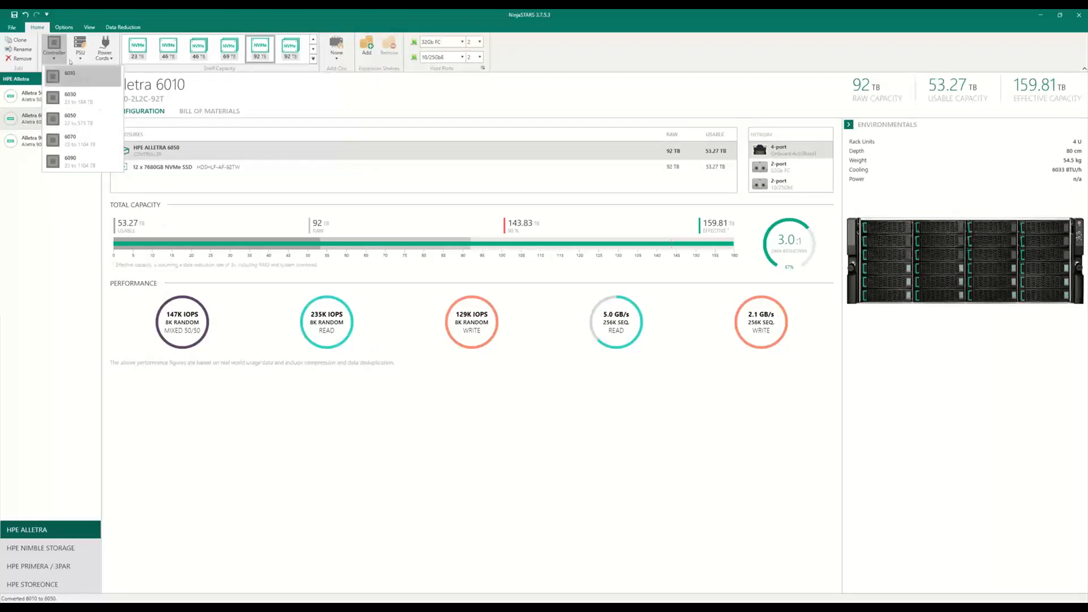
pyautogui.click(75, 79)
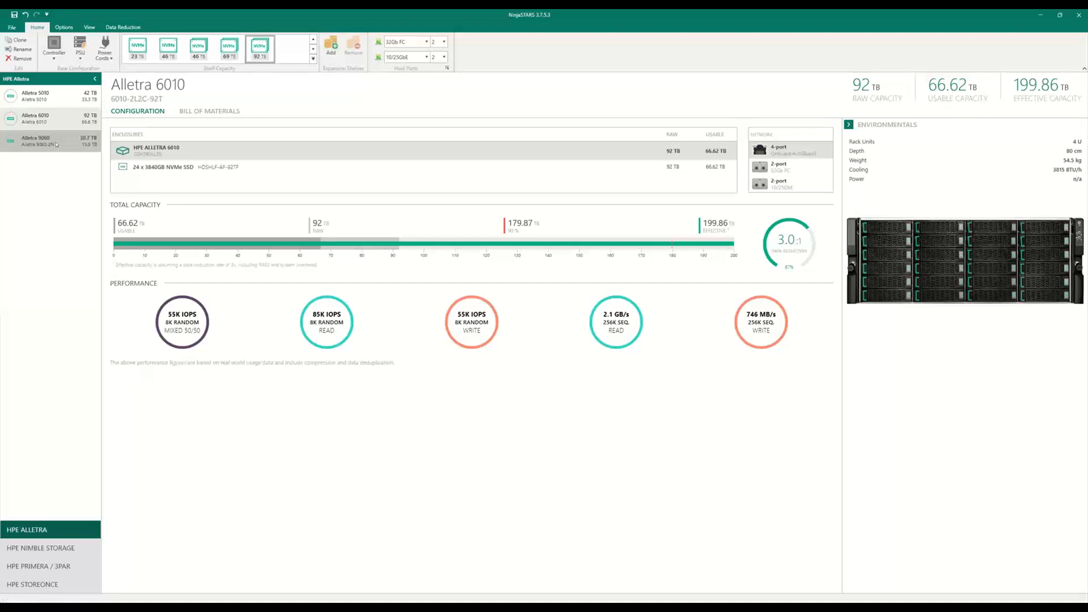
# Step: Open the Alletra 9060 configuration and examine the available array models, keeping 9060
pyautogui.click(57, 143)
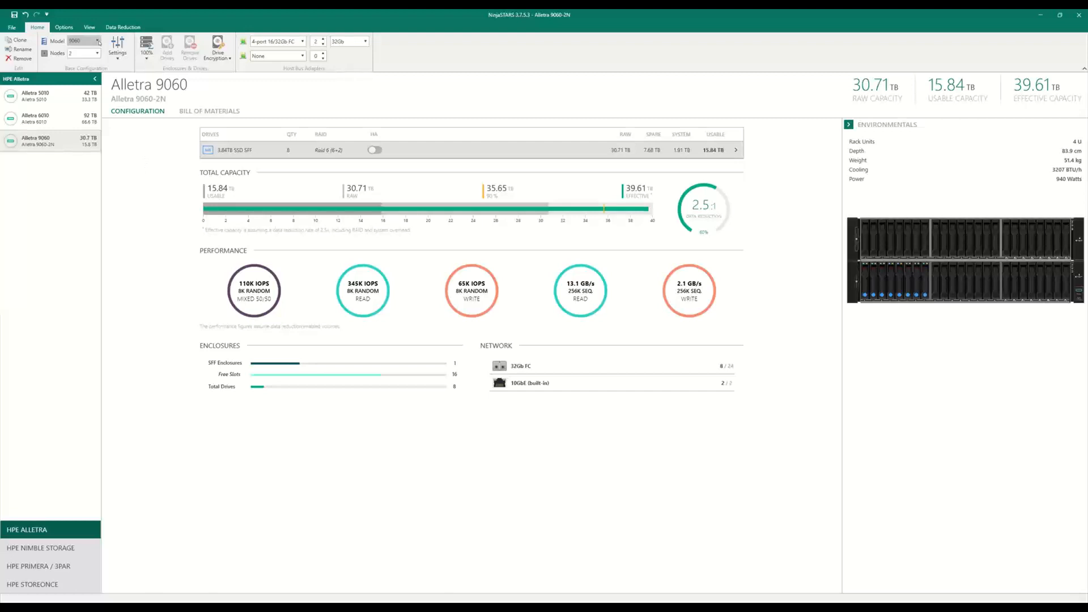
pyautogui.click(98, 42)
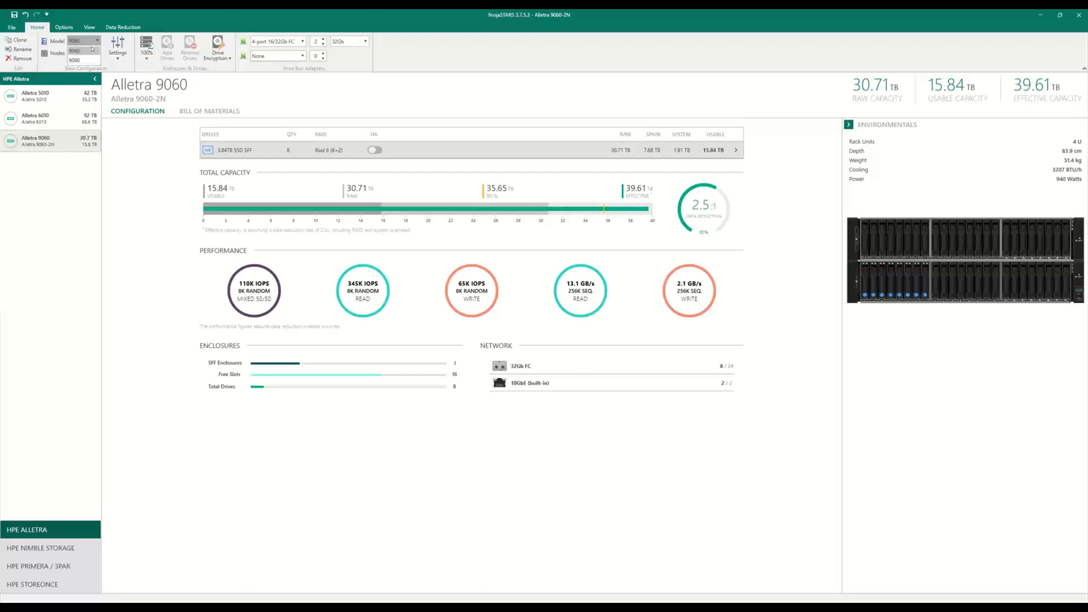
pyautogui.click(98, 42)
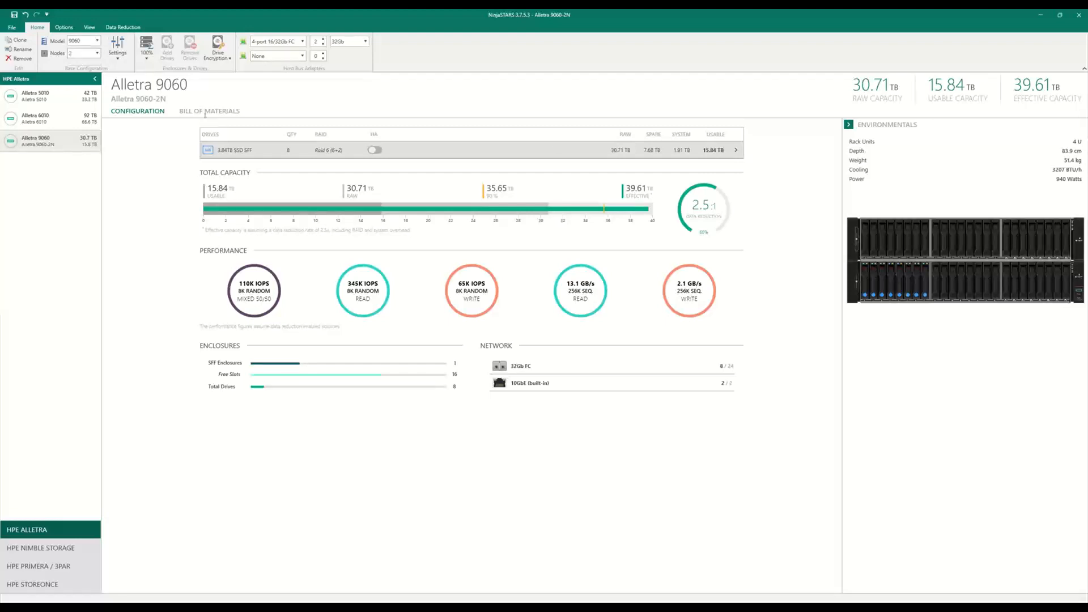
# Step: Try a 4-node setup on the Alletra 9060, and return it to 2 nodes
pyautogui.click(90, 54)
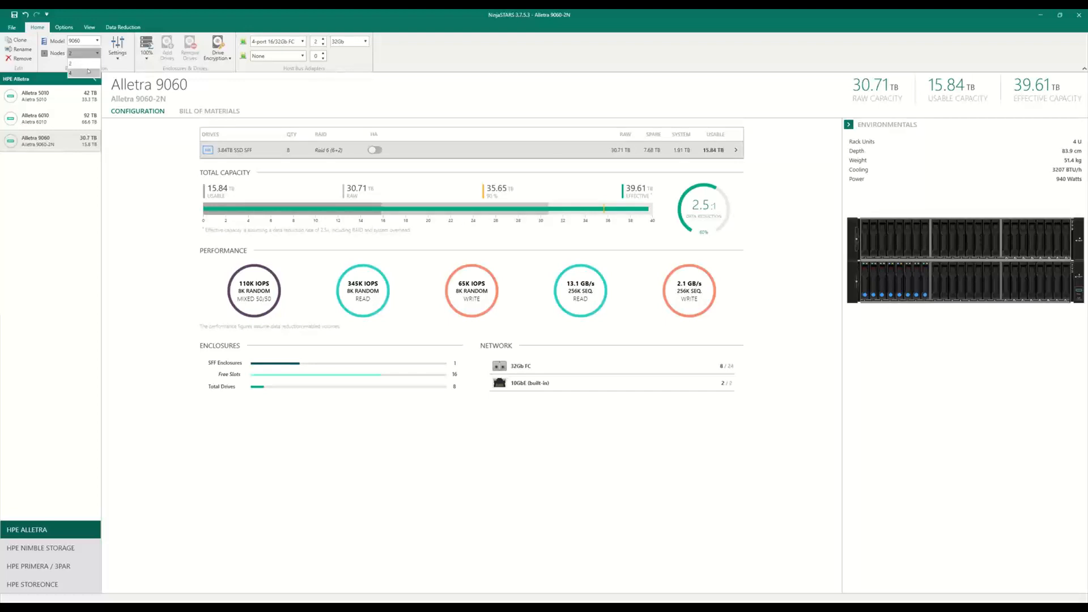
pyautogui.click(88, 71)
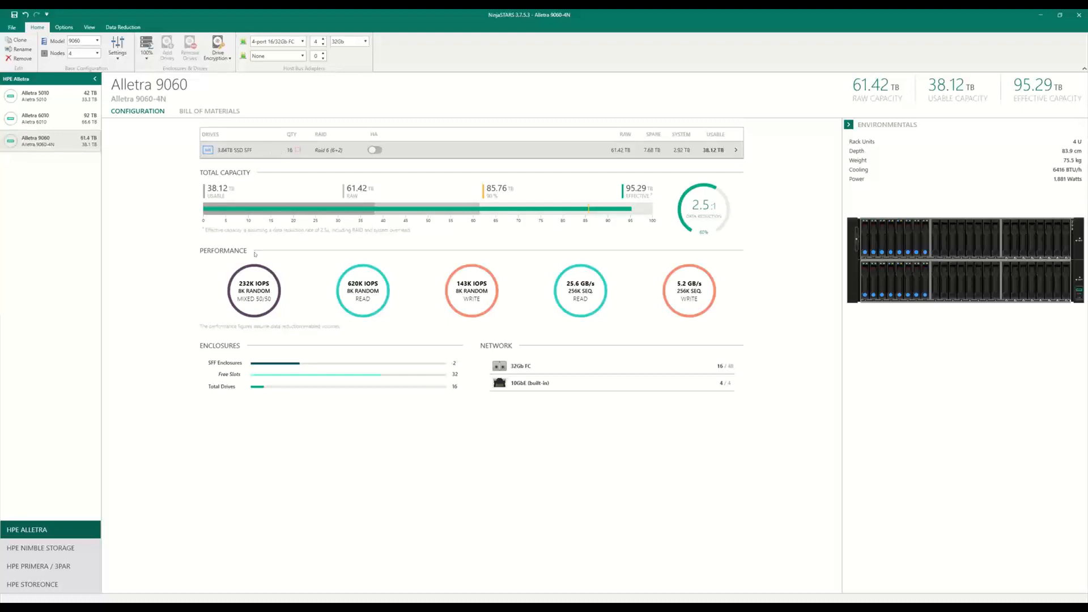
pyautogui.click(85, 53)
pyautogui.click(80, 66)
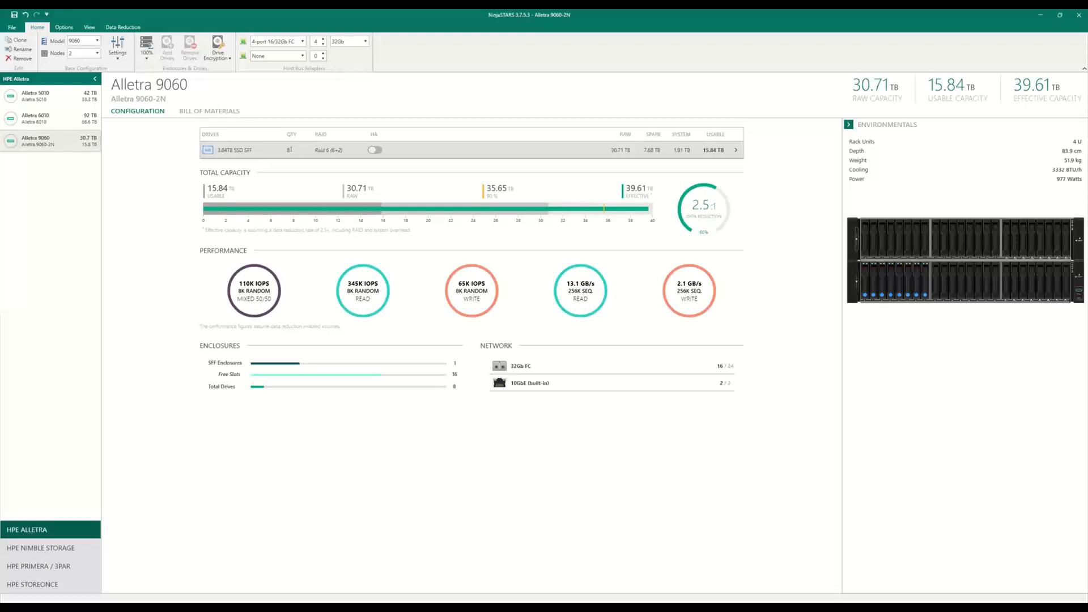
# Step: Increase the Alletra 9060's quantity of 3.84TB SSD SFF drives to 14
pyautogui.click(291, 150)
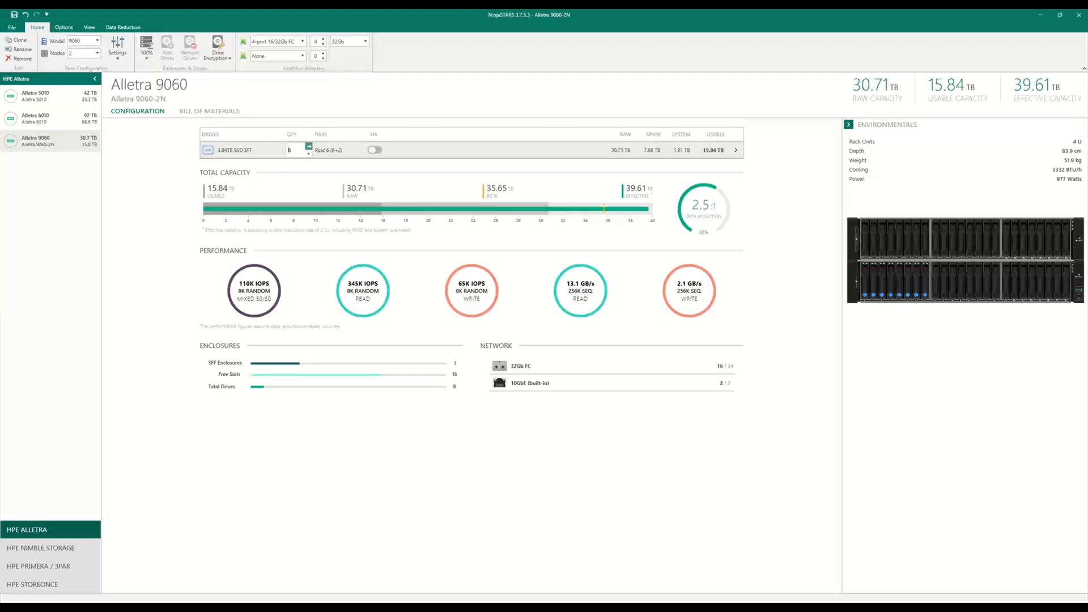
pyautogui.click(309, 147)
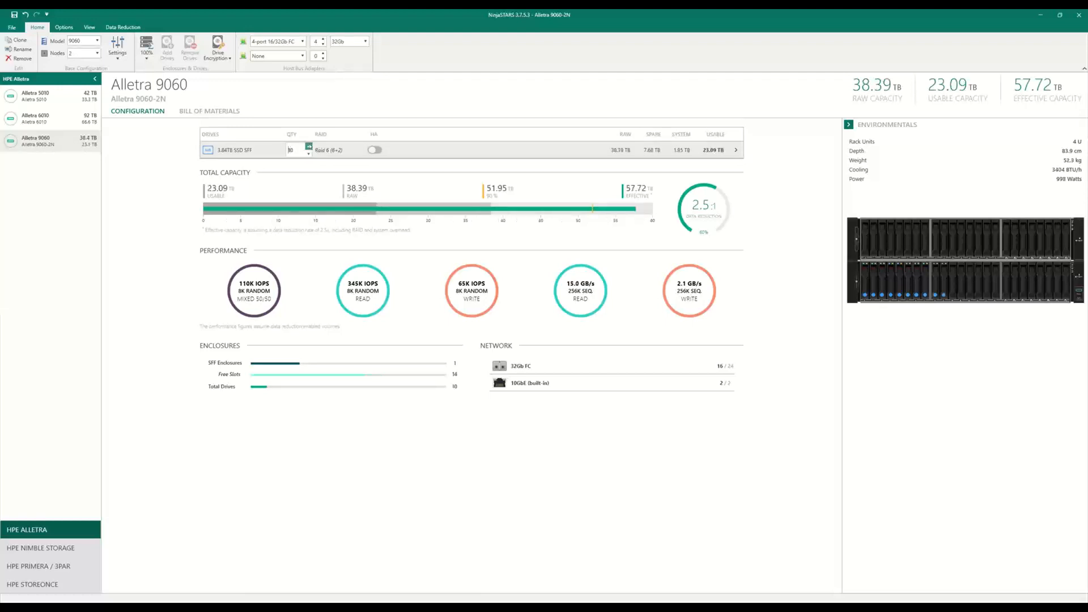
pyautogui.click(309, 147)
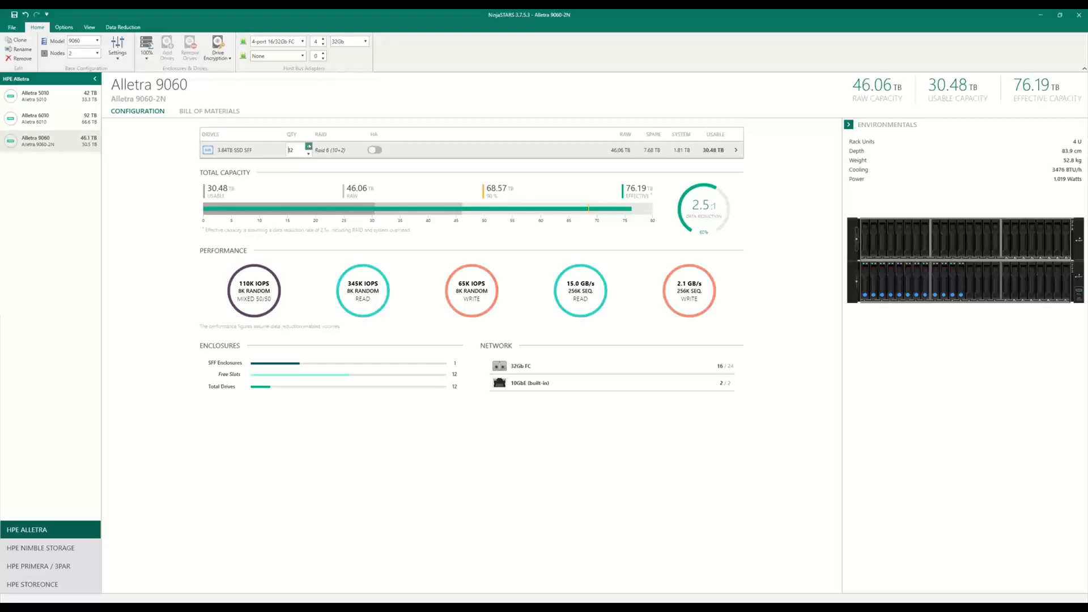
pyautogui.click(308, 147)
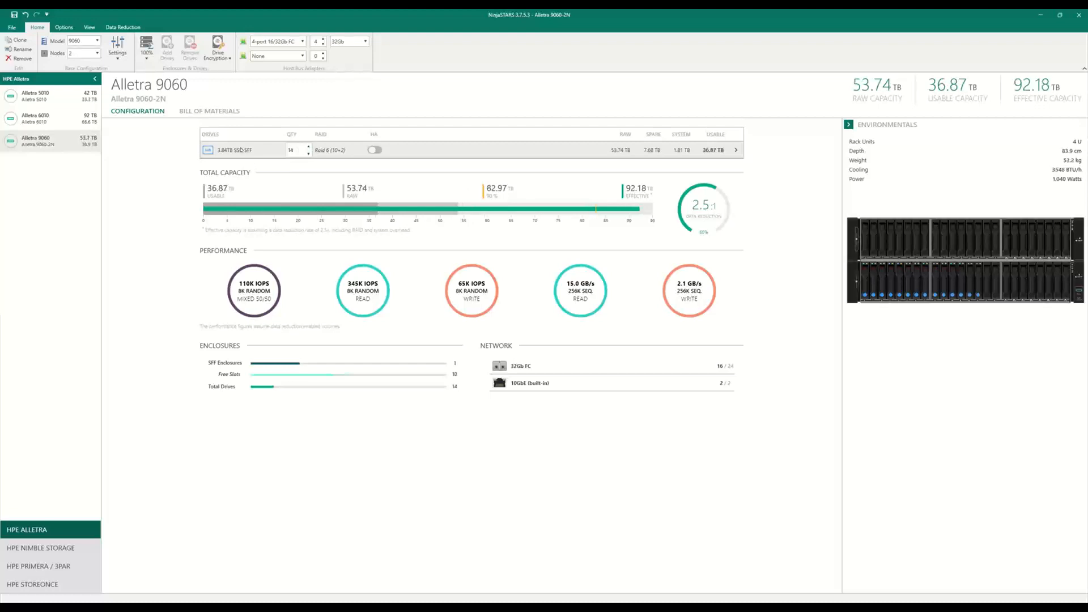
# Step: Change the Alletra 9060's drives to 7.68TB SSD SFF and raise their quantity to 20
pyautogui.click(241, 150)
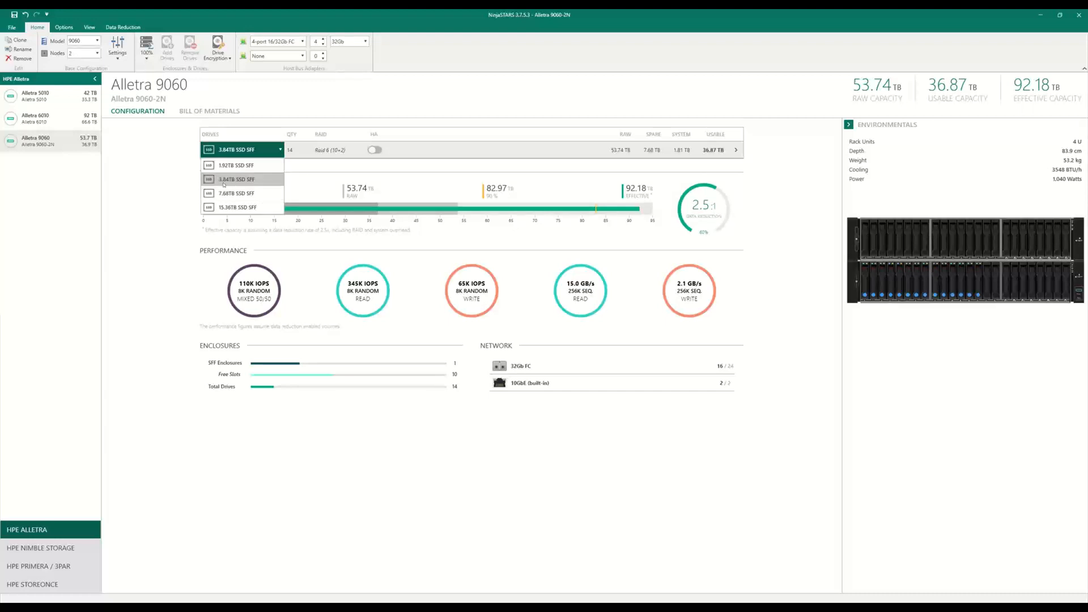
pyautogui.click(250, 194)
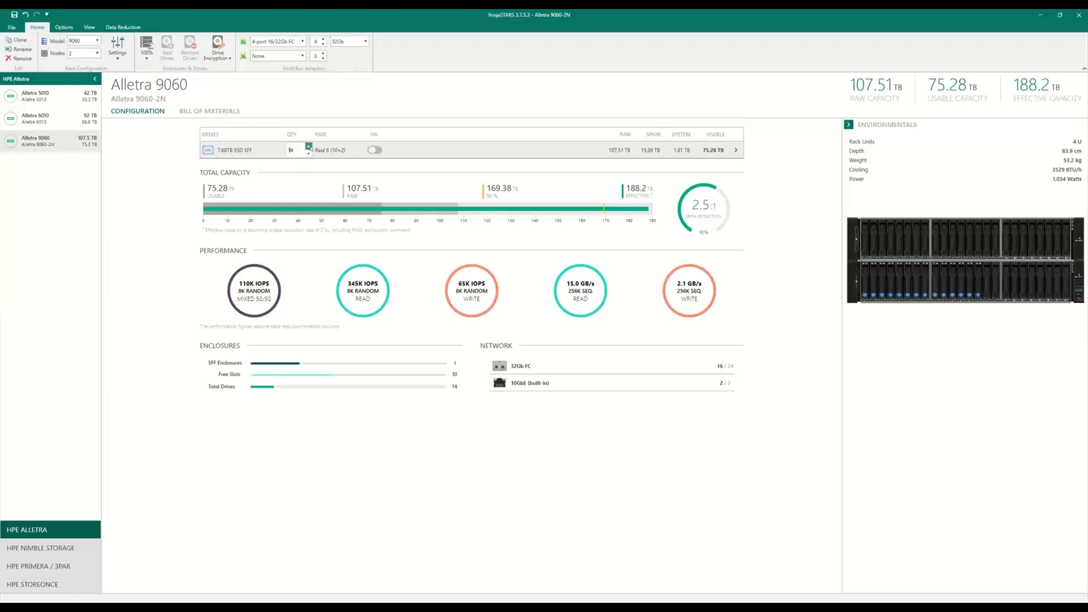
pyautogui.click(309, 147)
pyautogui.click(309, 147)
pyautogui.click(309, 147)
pyautogui.click(309, 147)
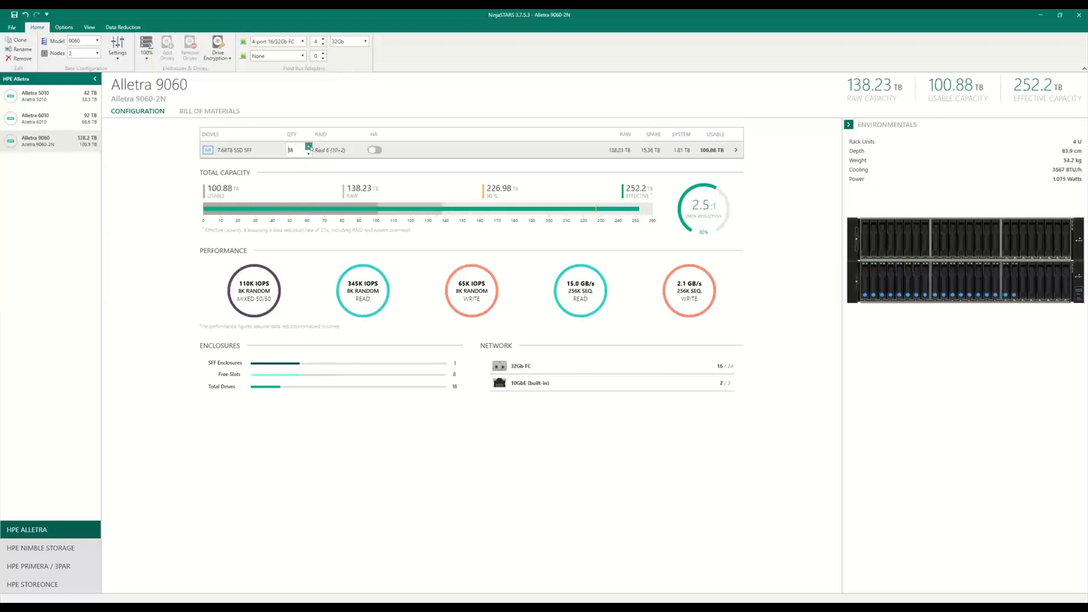
pyautogui.click(309, 146)
pyautogui.click(309, 147)
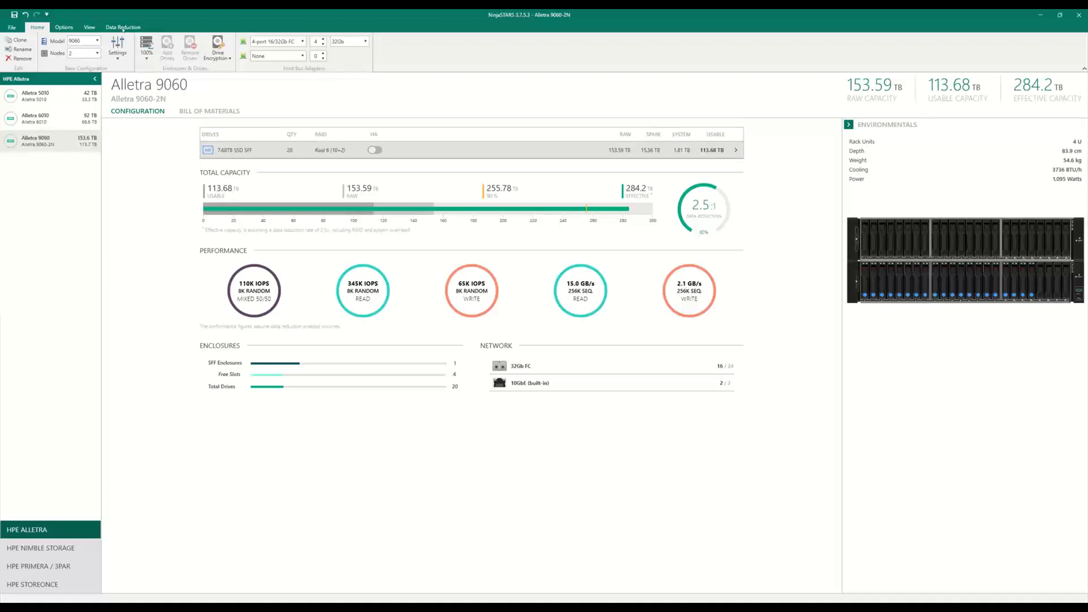
# Step: Examine the application-based data reduction estimator for the Alletra 9060, and close it without adding an application
pyautogui.click(123, 28)
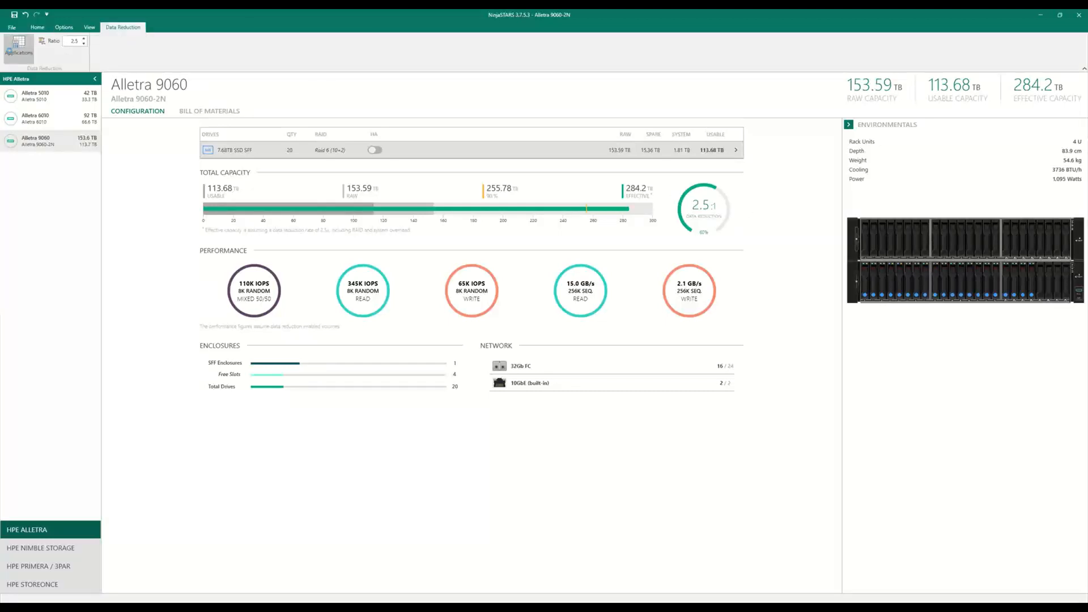
pyautogui.click(11, 51)
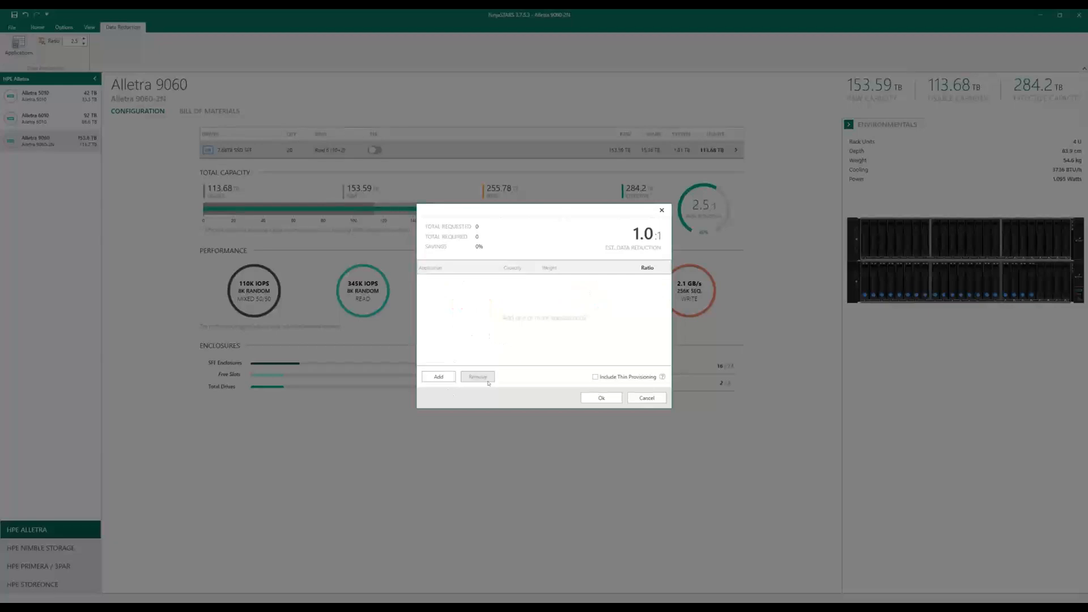
pyautogui.click(651, 400)
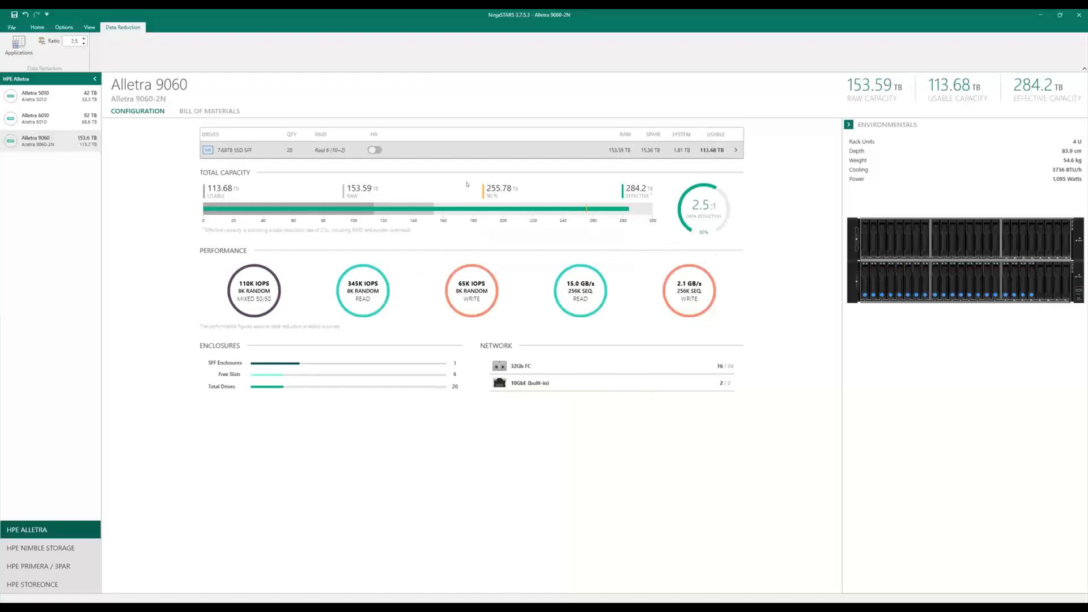
# Step: Reduce the Alletra 9060's 4-port 16/32Gb FC host bus adapter quantity to 2
pyautogui.click(39, 27)
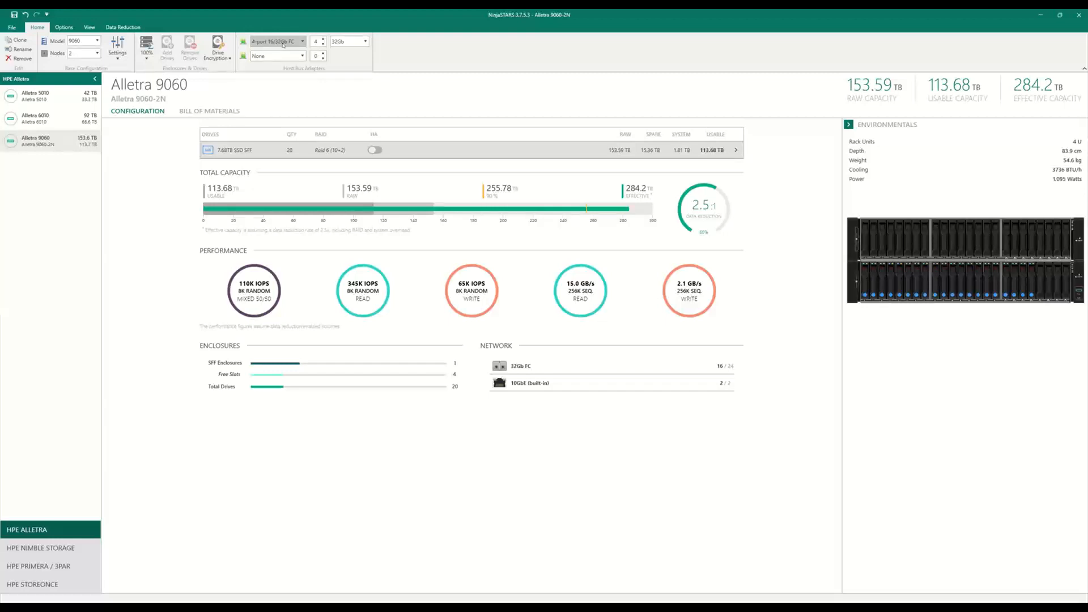
pyautogui.click(323, 45)
pyautogui.click(323, 40)
pyautogui.click(324, 44)
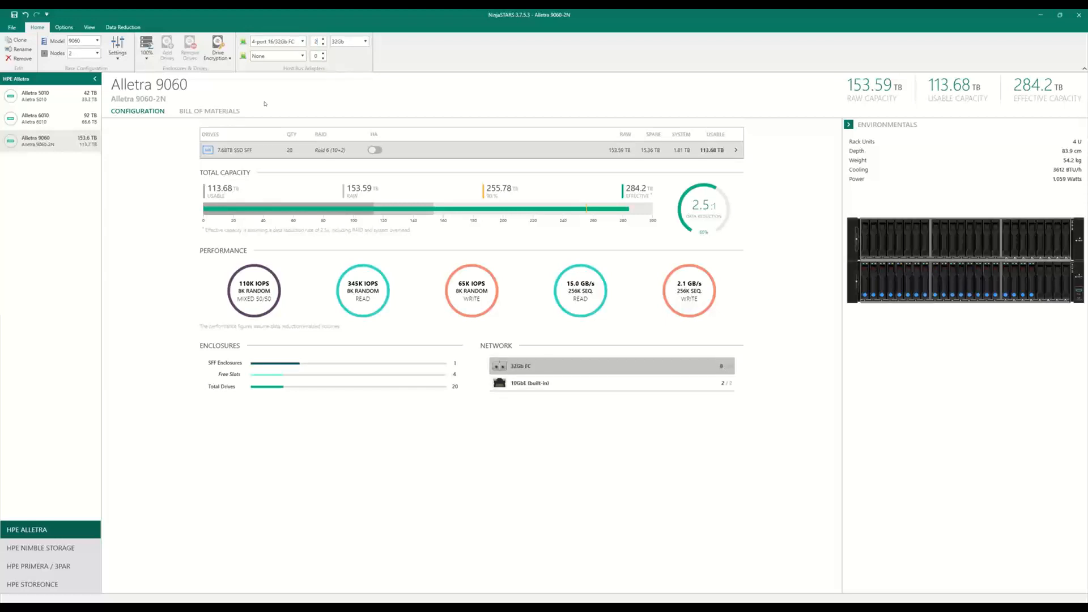
# Step: Add a second host bus adapter type to the Alletra 9060: 4-port 10Gb iSCSI with a quantity of 2
pyautogui.click(289, 55)
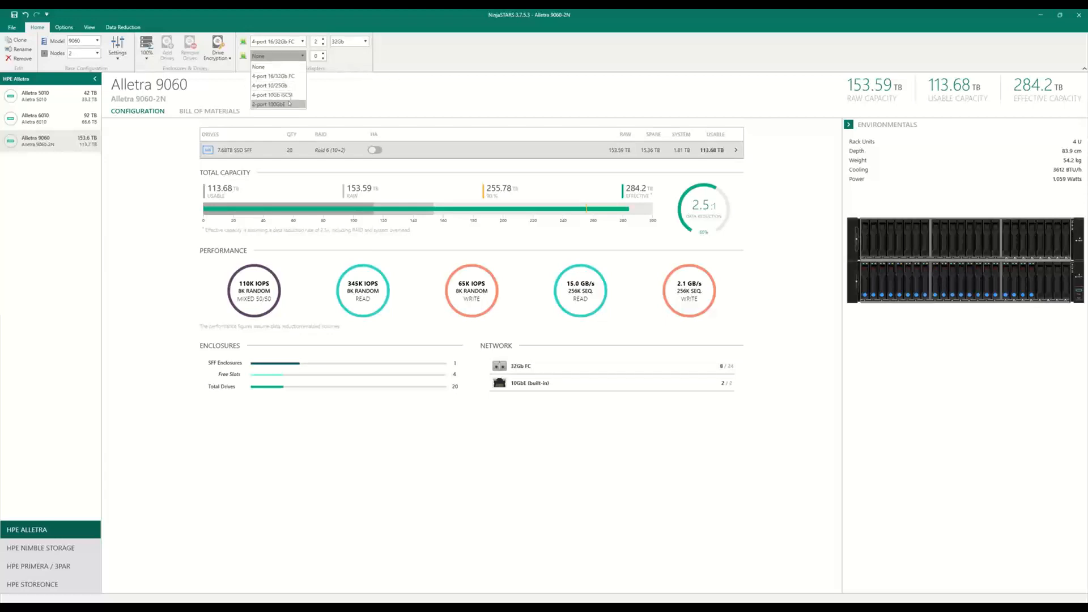
pyautogui.click(290, 95)
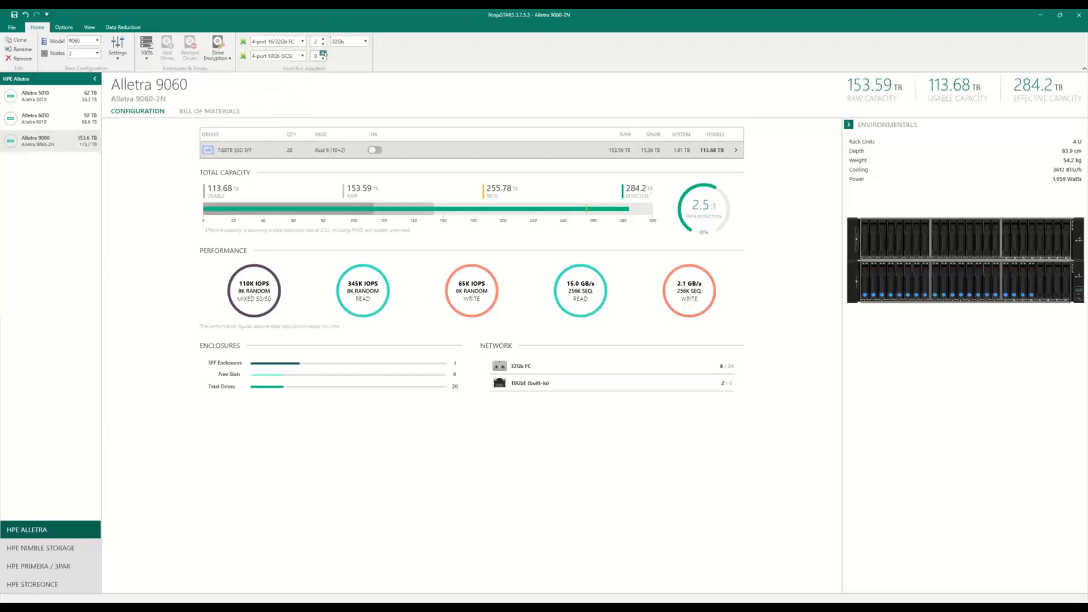
pyautogui.click(324, 53)
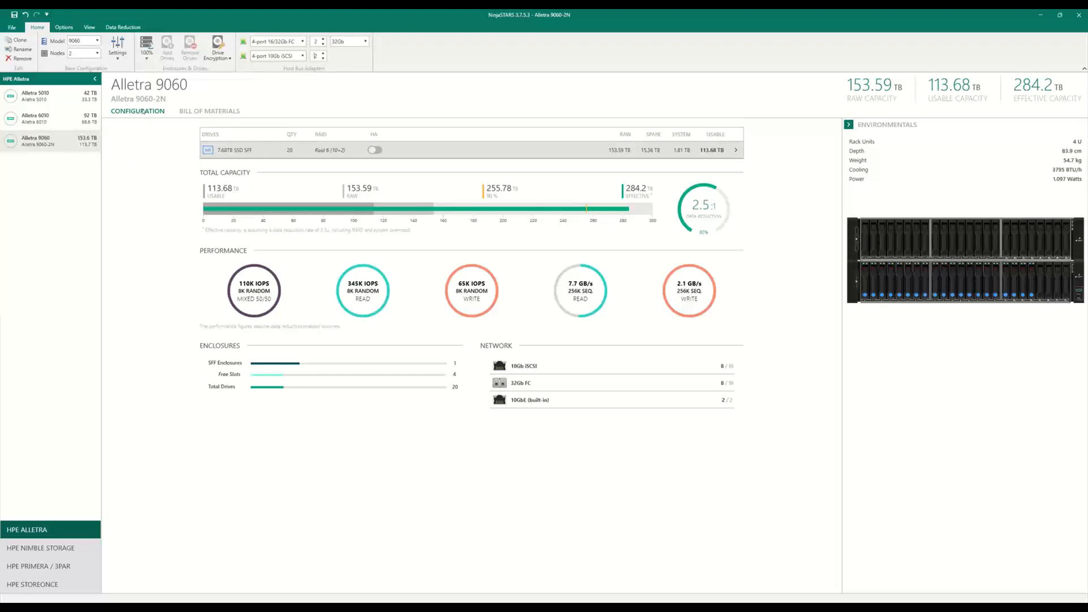
# Step: Examine the part numbers and quantities in the Alletra 5010's bill of materials
pyautogui.click(40, 126)
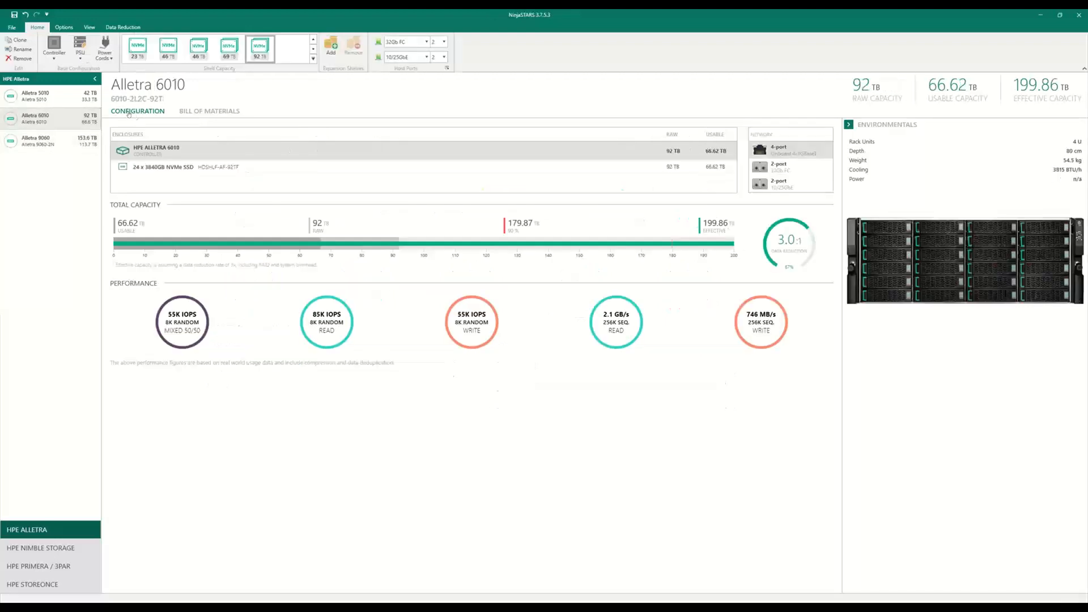
pyautogui.click(66, 97)
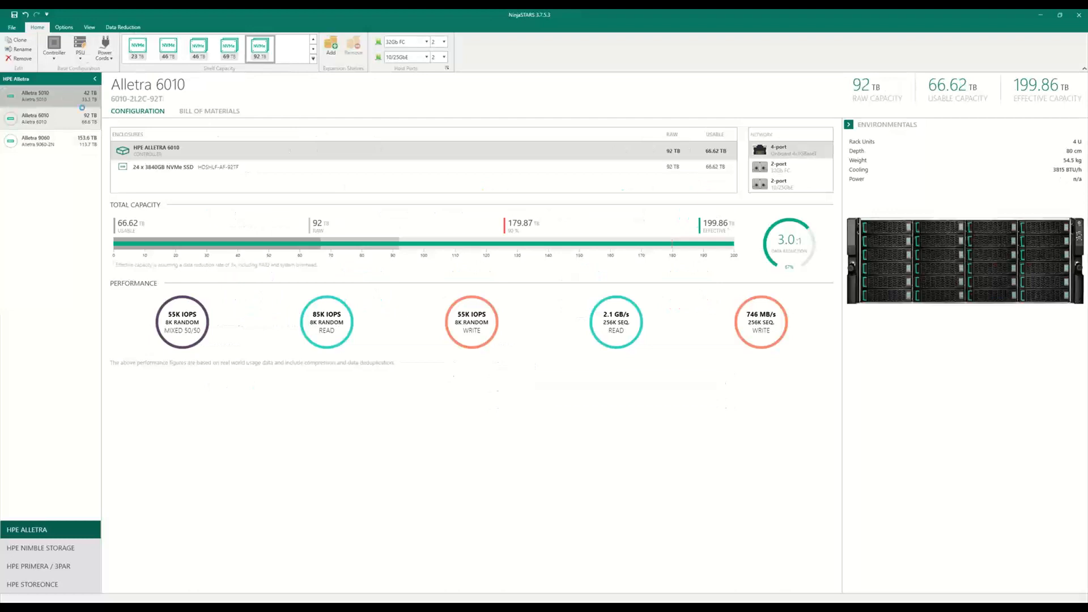
pyautogui.click(208, 112)
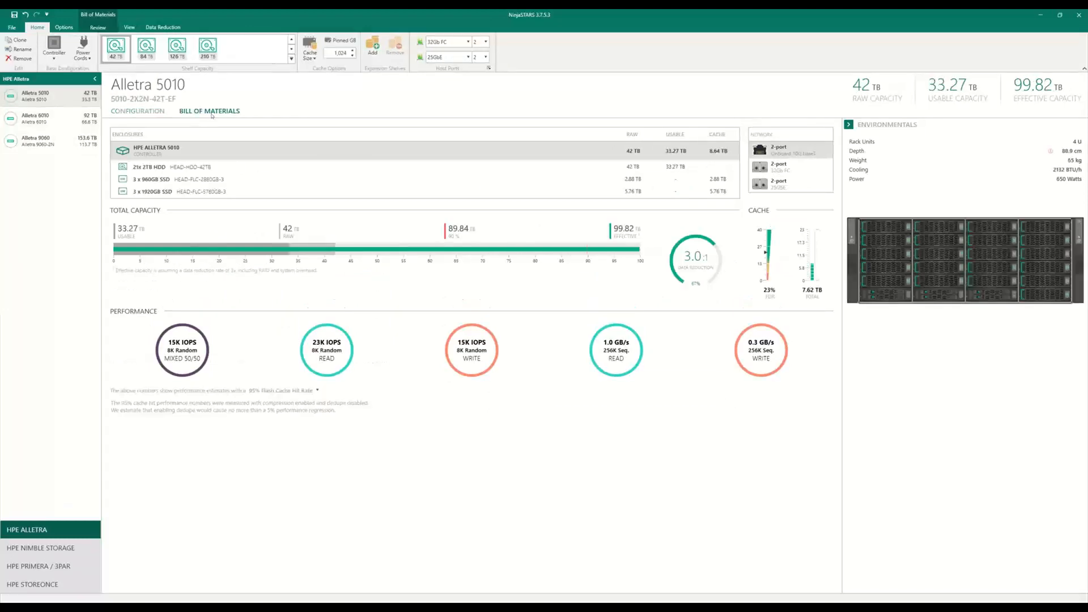
pyautogui.click(329, 177)
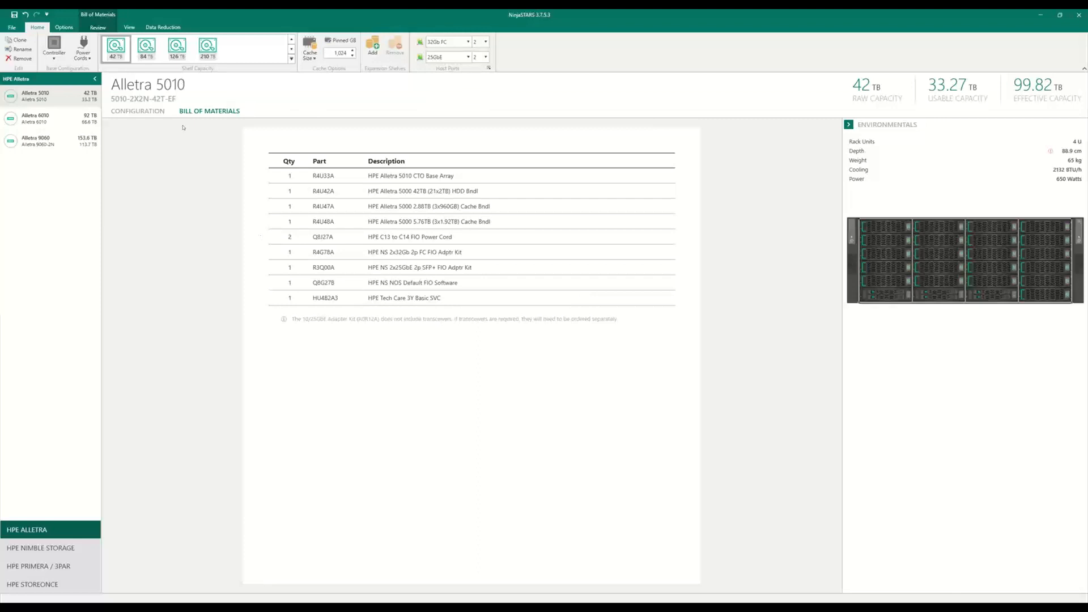
# Step: Review the Alletra 9060's bill of materials, and go back to the Alletra 6010 array
pyautogui.click(78, 120)
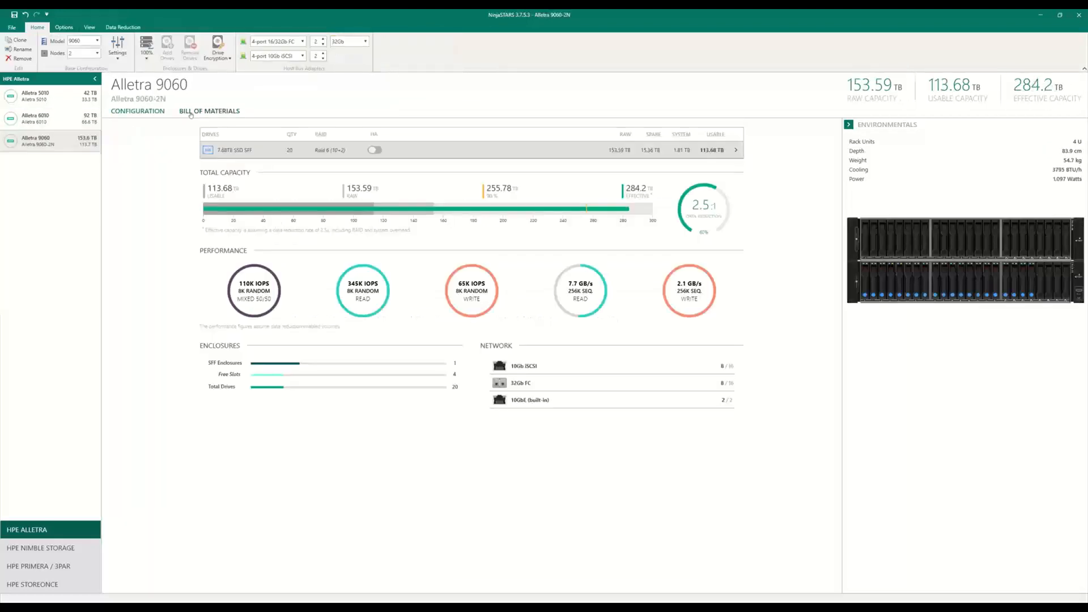
pyautogui.click(191, 112)
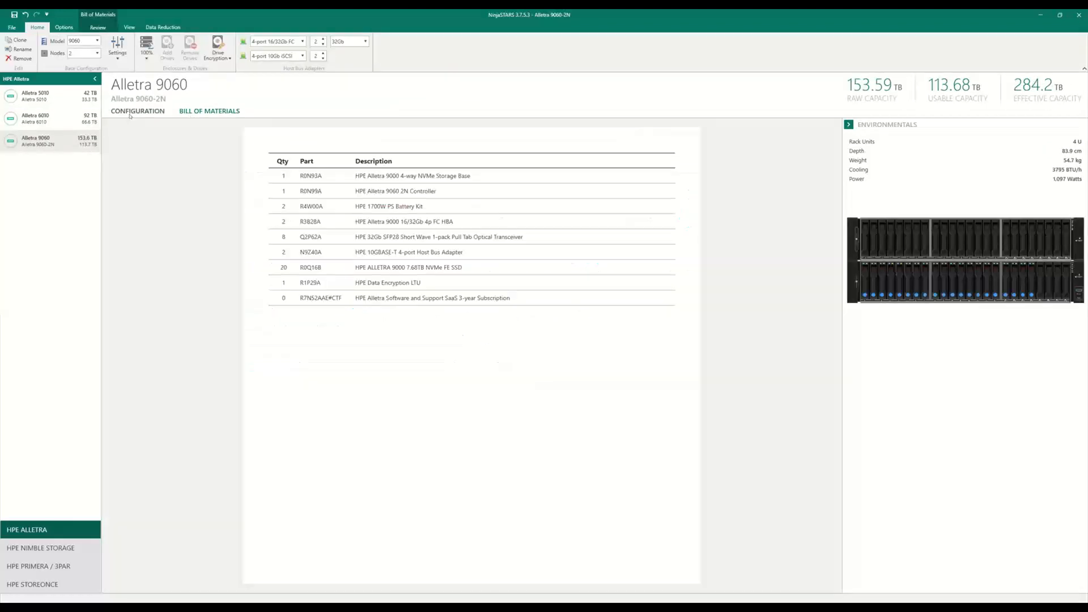
pyautogui.click(49, 118)
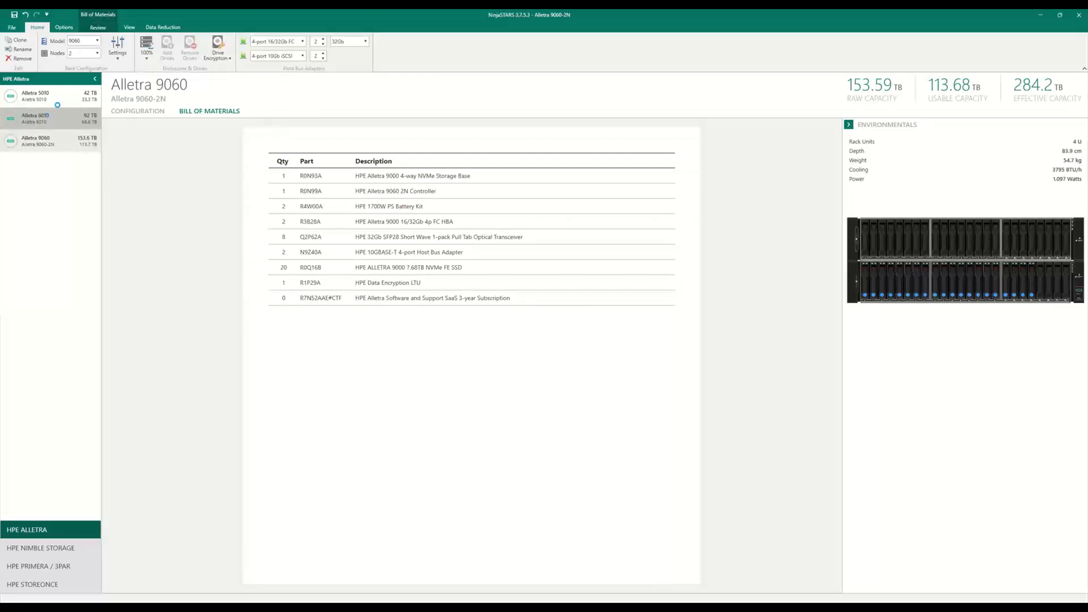